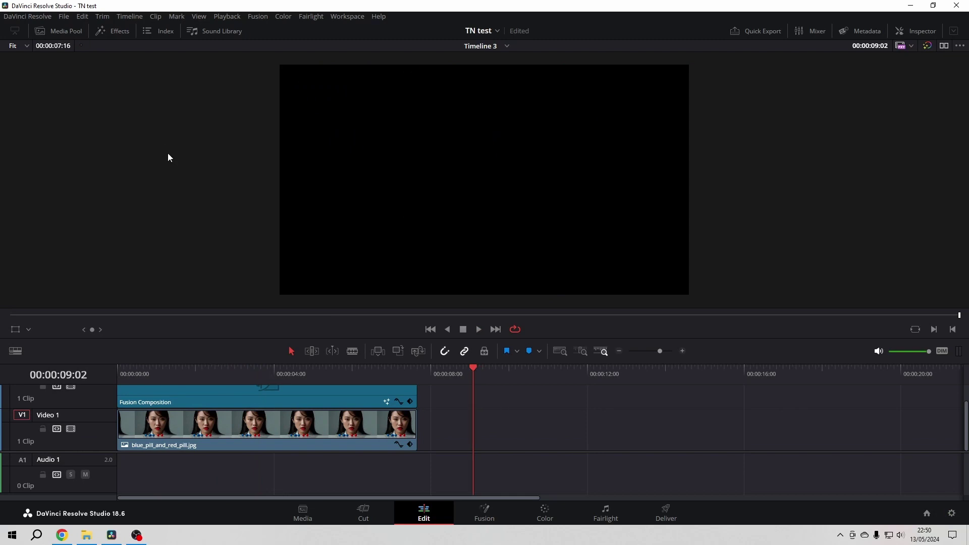
# - Add a second Fusion Composition after the existing clips, move it to Video 2 and extend it to about 10 seconds
pyautogui.click(114, 32)
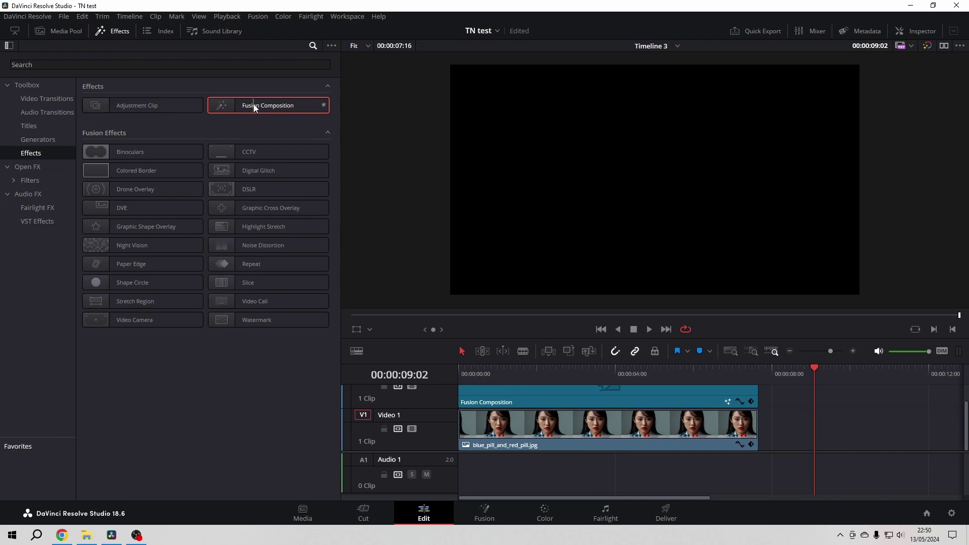
pyautogui.moveTo(252, 105); pyautogui.dragTo(810, 422)
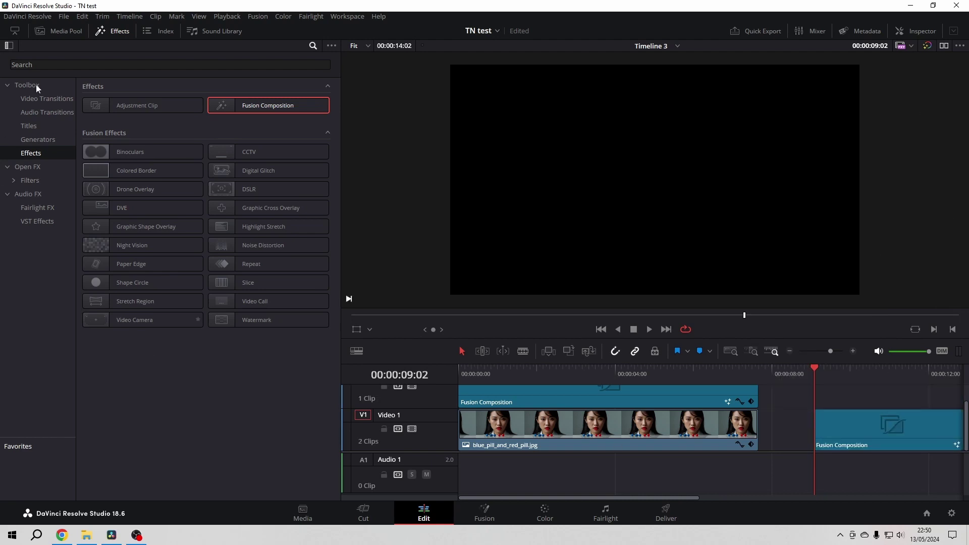
pyautogui.click(118, 32)
pyautogui.moveTo(520, 424); pyautogui.dragTo(504, 399)
pyautogui.moveTo(645, 407); pyautogui.dragTo(858, 409)
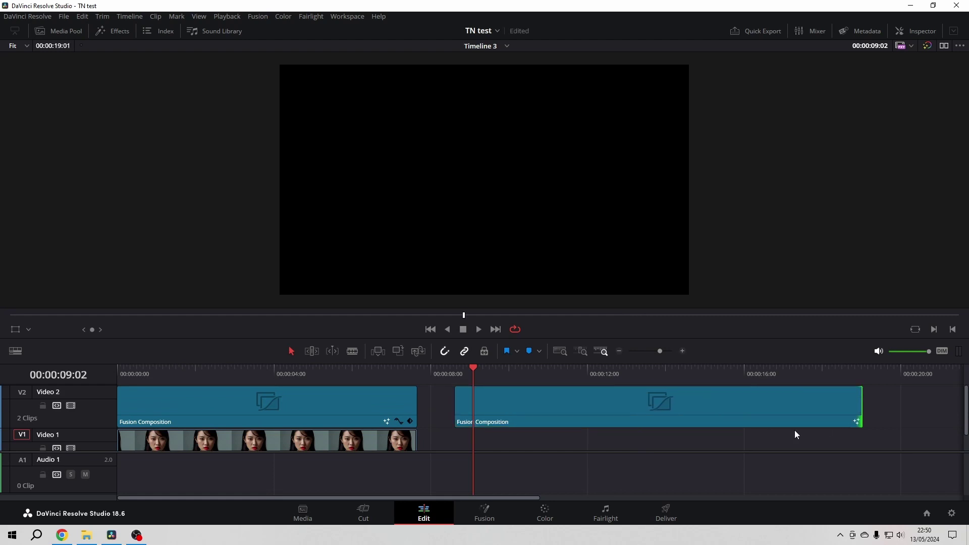
# - Open the new Fusion Composition on the Fusion page and make room in the node area beside MediaOut1
pyautogui.rightClick(542, 407)
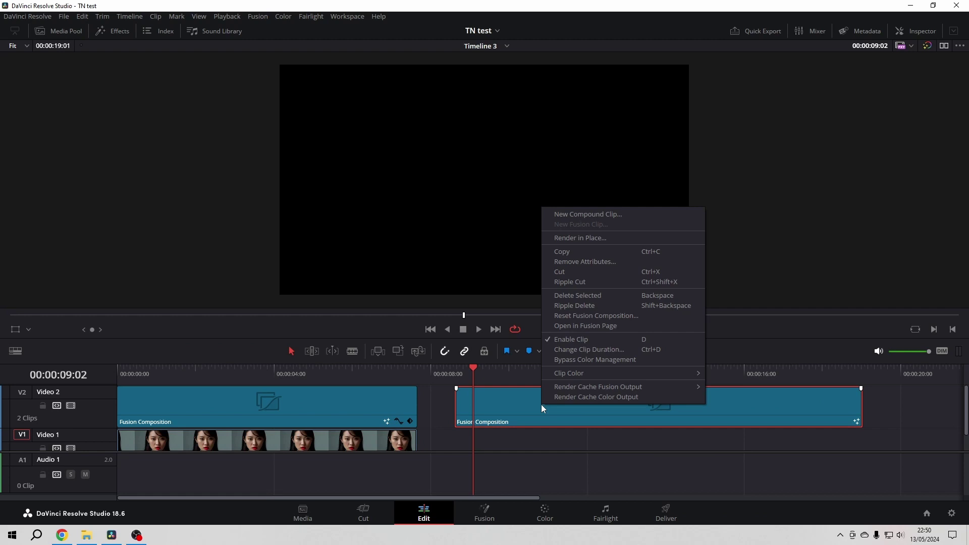
pyautogui.click(583, 326)
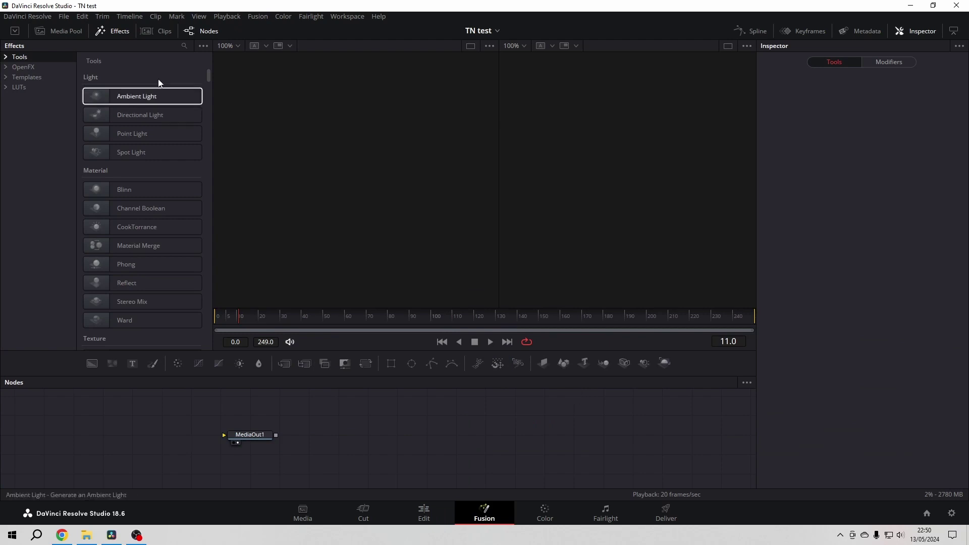
pyautogui.click(122, 32)
pyautogui.click(252, 435)
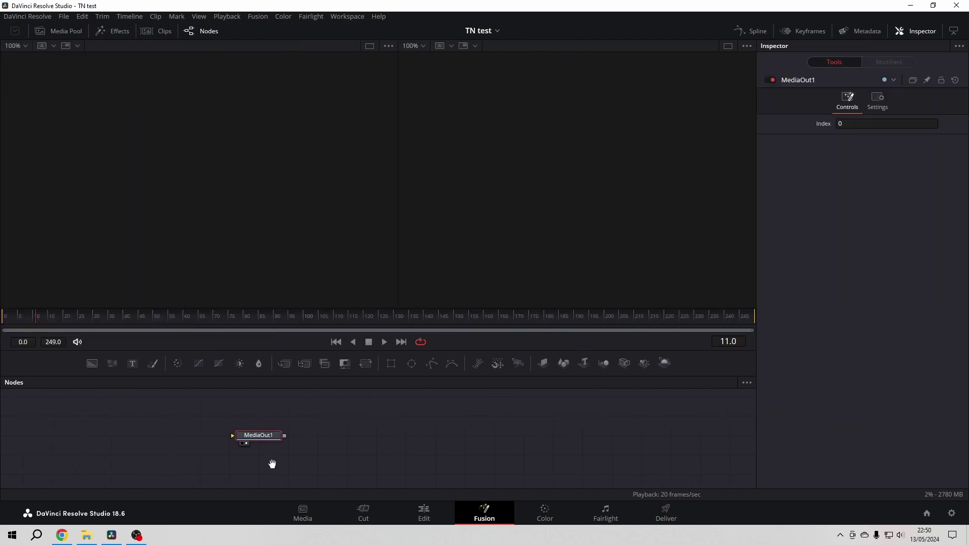
pyautogui.moveTo(267, 463); pyautogui.dragTo(333, 458)
# - Add the Matrix template from the Fusion particle templates and connect its output to MediaOut1
pyautogui.click(119, 32)
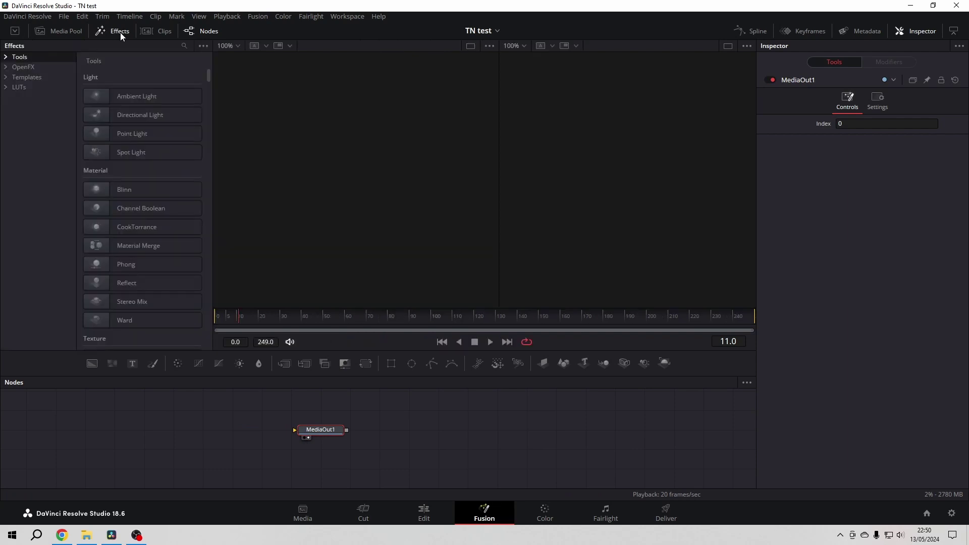
pyautogui.click(6, 78)
pyautogui.click(15, 97)
pyautogui.click(44, 117)
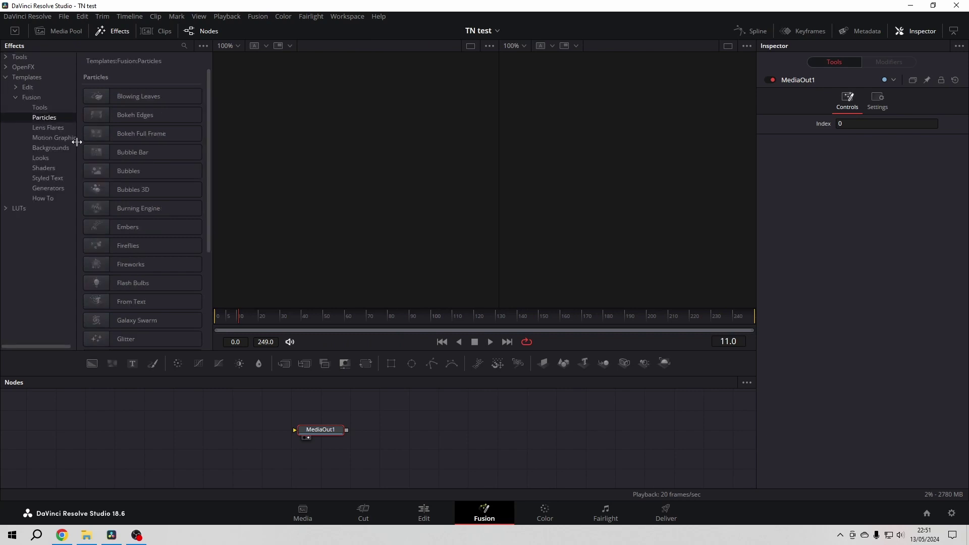
pyautogui.scroll(-3, 154, 293)
pyautogui.scroll(-5, 154, 292)
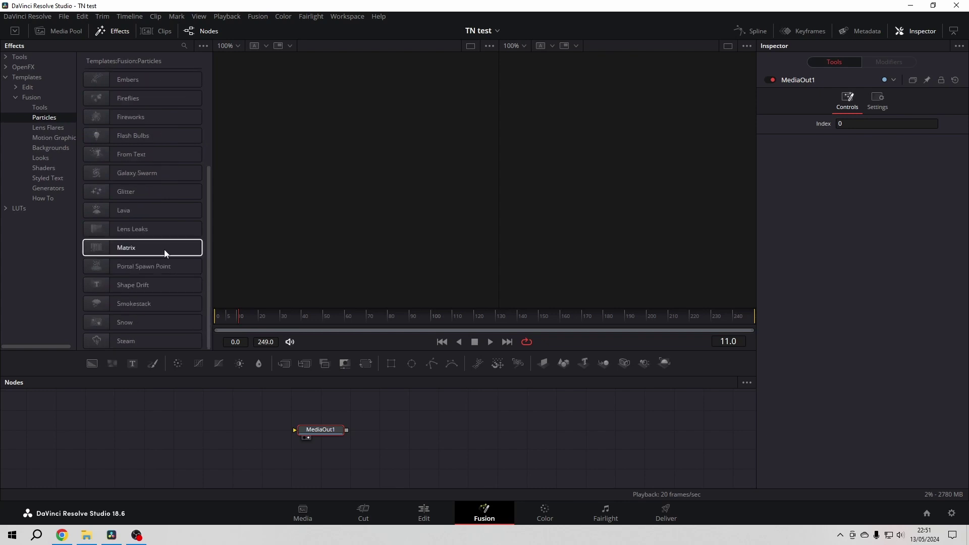
pyautogui.moveTo(127, 247); pyautogui.dragTo(198, 429)
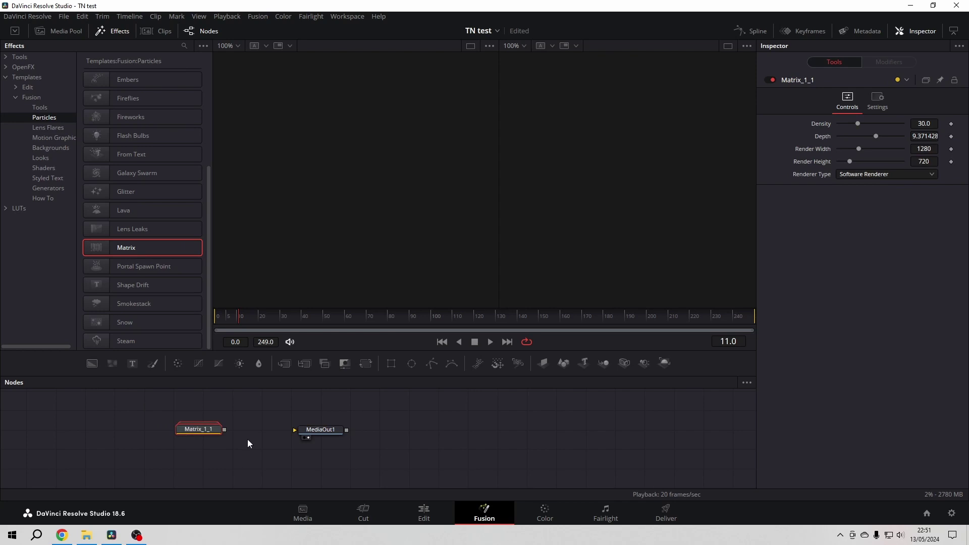
pyautogui.moveTo(223, 430); pyautogui.dragTo(296, 431)
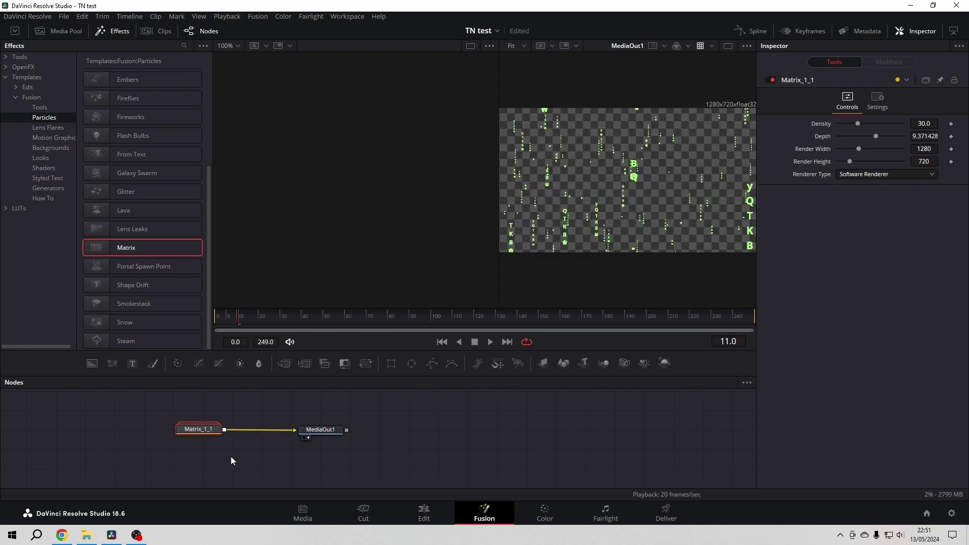
# - Preview the matrix animation, and raise the Matrix node's Density to about 68.5 and Depth to about 10.71
pyautogui.click(489, 341)
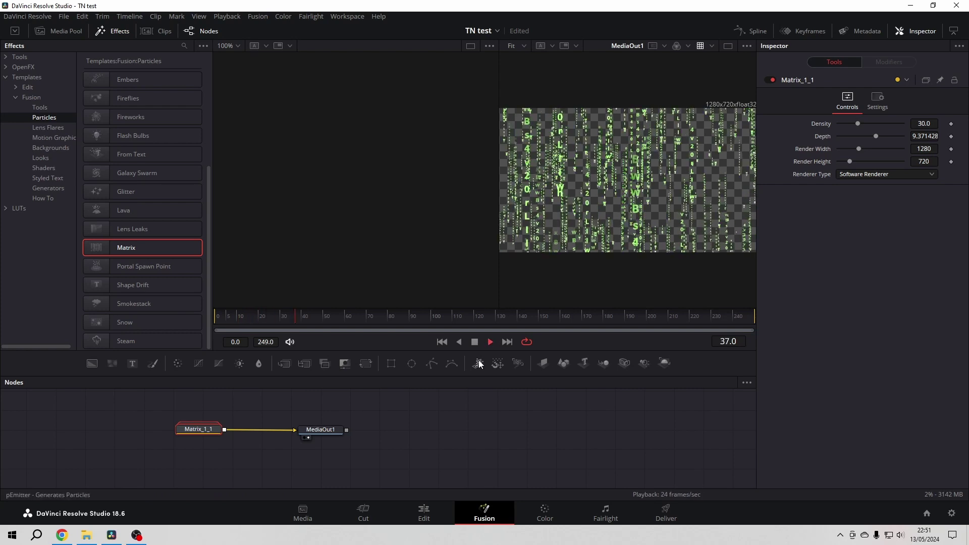
pyautogui.click(474, 342)
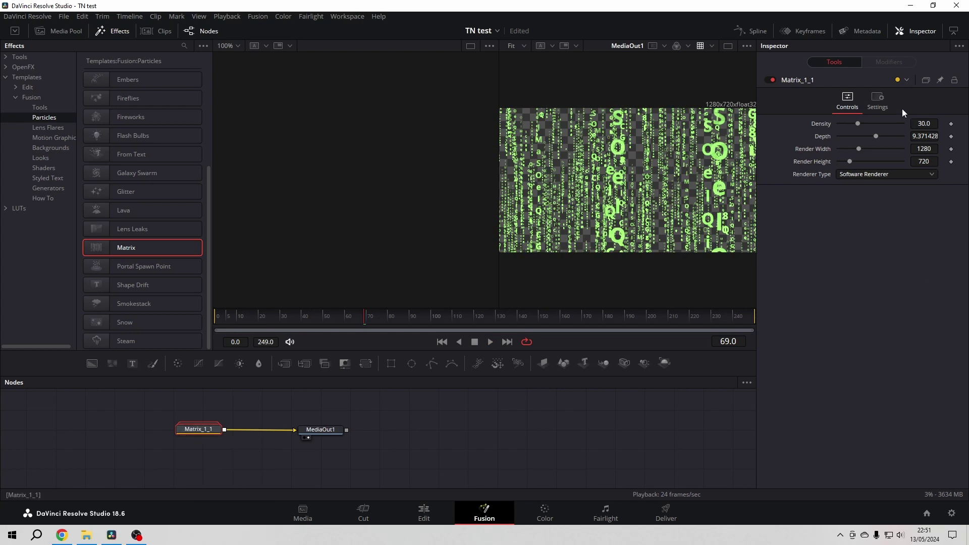
pyautogui.click(924, 32)
pyautogui.click(923, 32)
pyautogui.moveTo(859, 122); pyautogui.dragTo(880, 133)
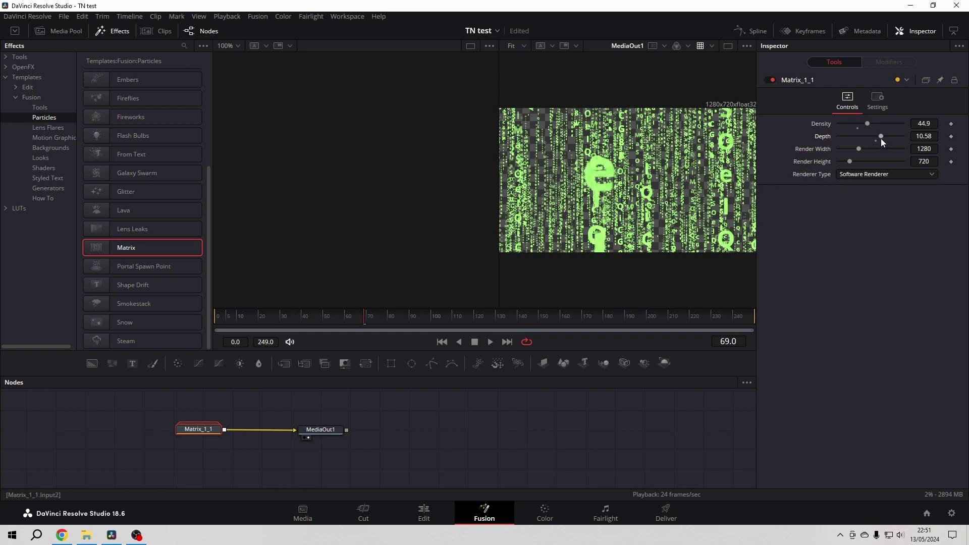
pyautogui.moveTo(880, 135)
pyautogui.mouseDown()
pyautogui.moveTo(906, 123)
pyautogui.moveTo(883, 124)
pyautogui.mouseUp()
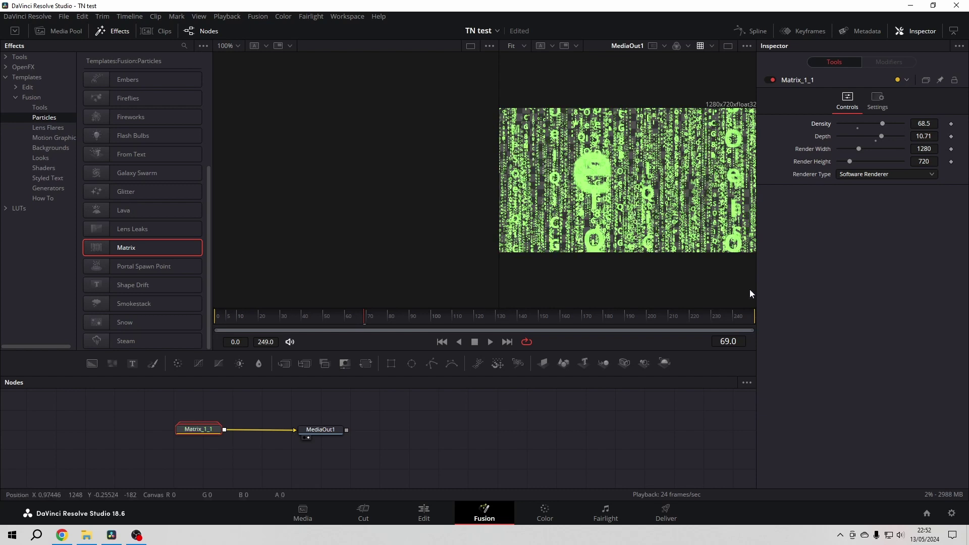
# - On the Edit page, place blue_pill_and_red_pill.jpg on Video 1 beneath the new composition and extend it to match the composition's length
pyautogui.click(423, 515)
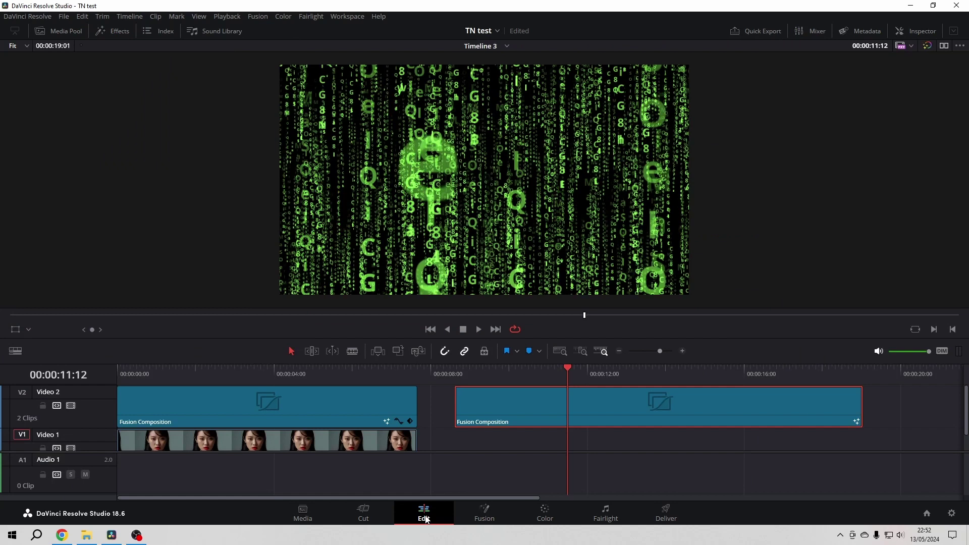
pyautogui.click(455, 470)
pyautogui.click(70, 31)
pyautogui.moveTo(121, 270); pyautogui.dragTo(796, 442)
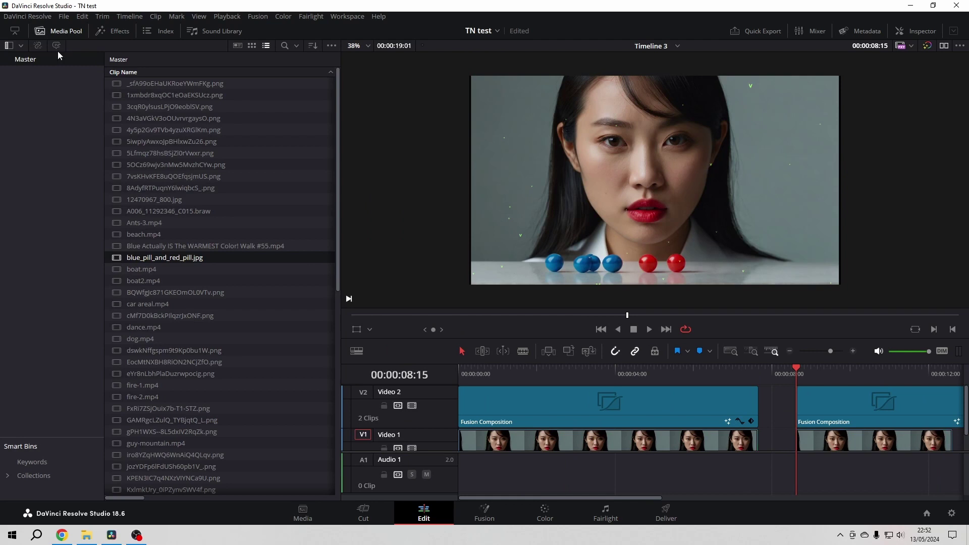
pyautogui.click(71, 31)
pyautogui.moveTo(614, 440); pyautogui.dragTo(860, 446)
# - Reopen the second Fusion Composition on the Fusion page for further node editing
pyautogui.doubleClick(577, 409)
pyautogui.rightClick(577, 410)
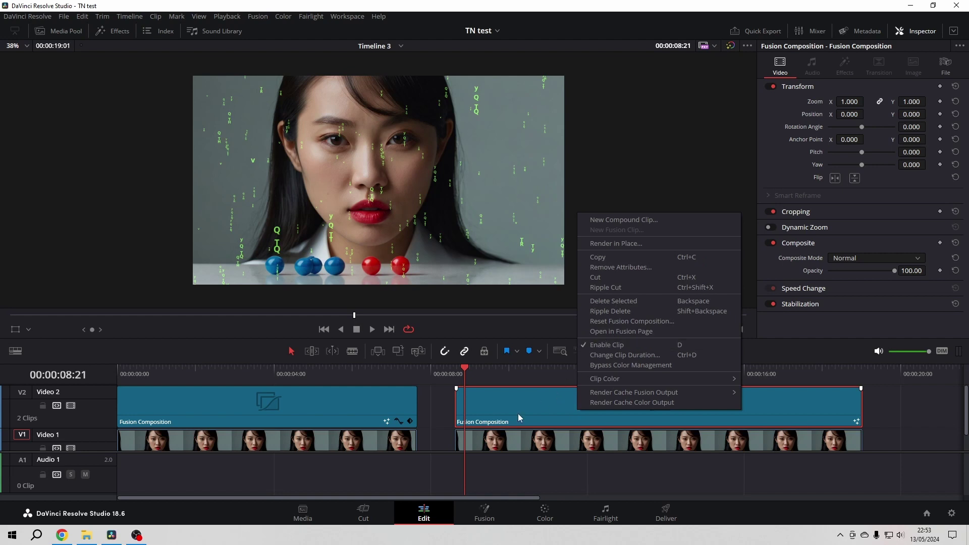
pyautogui.click(618, 331)
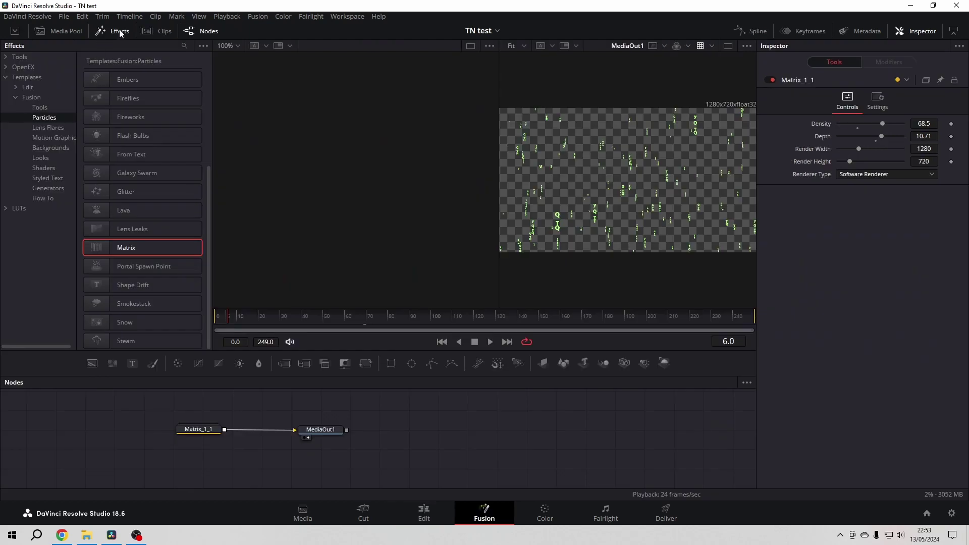
# - Move MediaOut1 further away and insert a Glow node between the Matrix node and MediaOut1
pyautogui.click(6, 77)
pyautogui.click(5, 57)
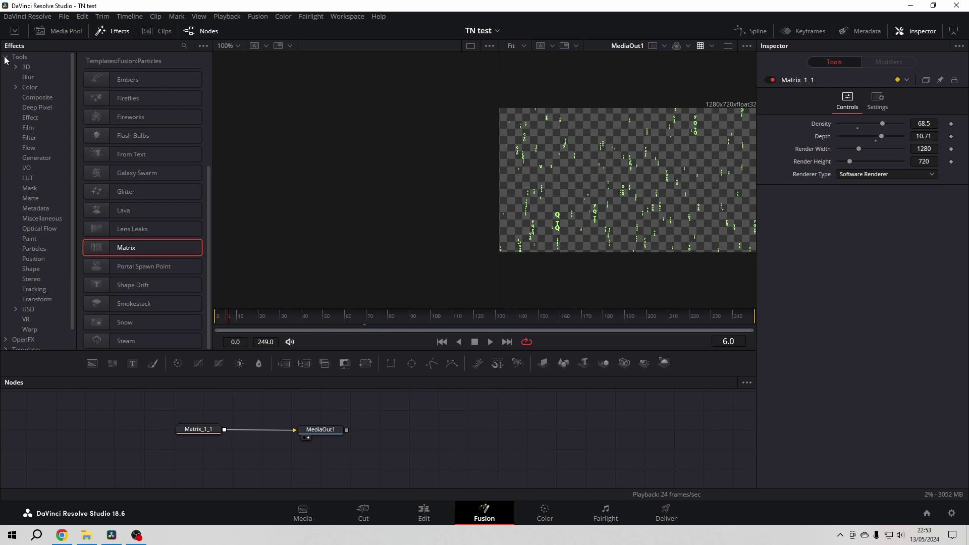
pyautogui.click(29, 77)
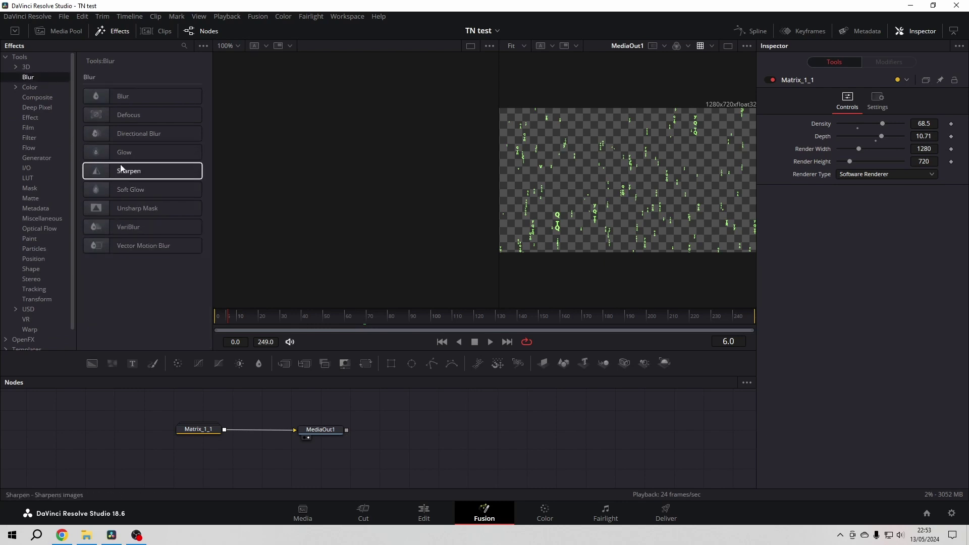
pyautogui.moveTo(326, 430); pyautogui.dragTo(451, 432)
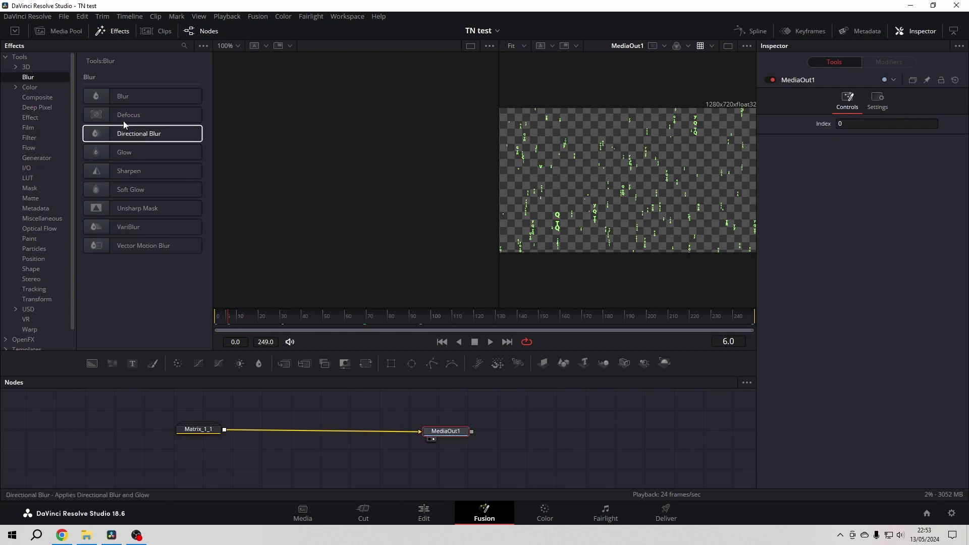
pyautogui.click(100, 152)
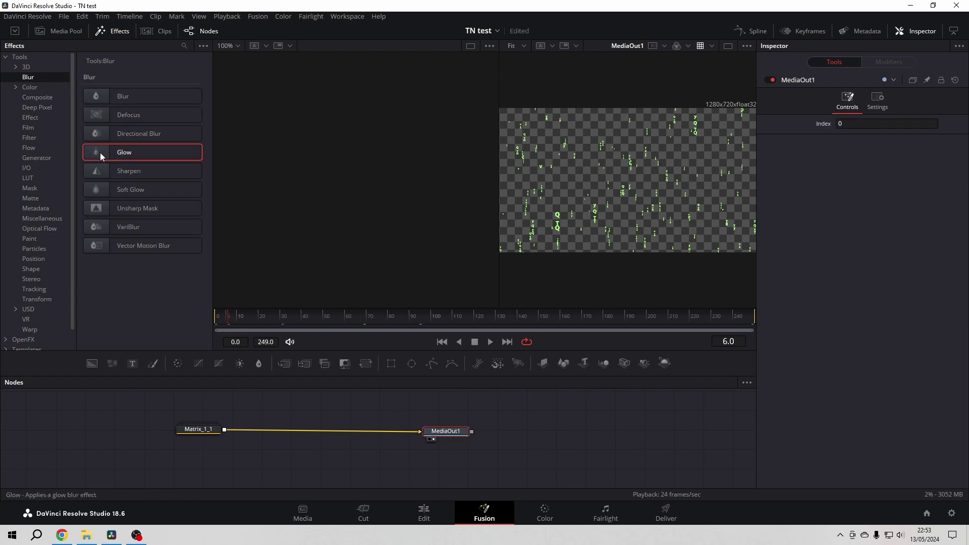
pyautogui.moveTo(99, 153); pyautogui.dragTo(186, 188)
pyautogui.moveTo(319, 433); pyautogui.dragTo(319, 430)
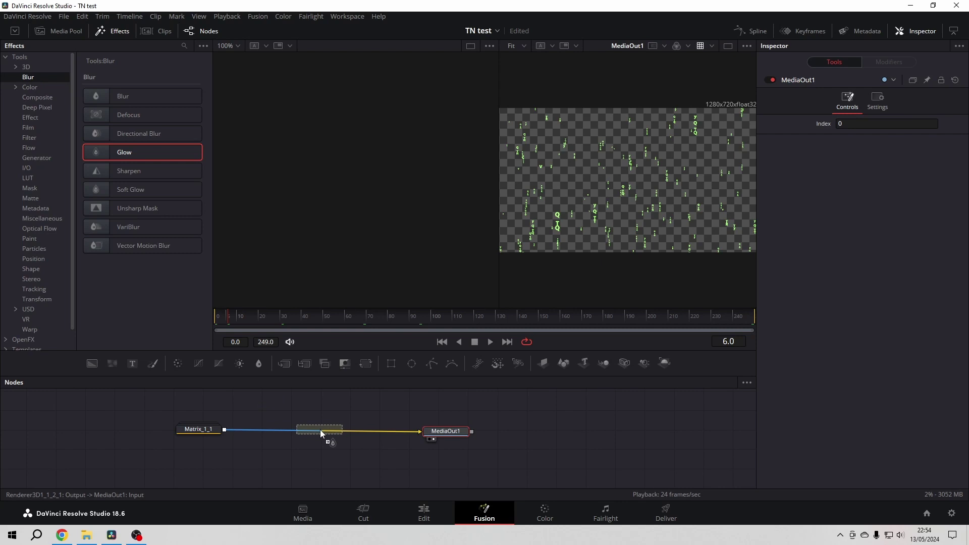
pyautogui.moveTo(320, 429)
pyautogui.mouseDown()
pyautogui.moveTo(345, 399)
pyautogui.moveTo(336, 441)
pyautogui.moveTo(337, 432)
pyautogui.mouseUp()
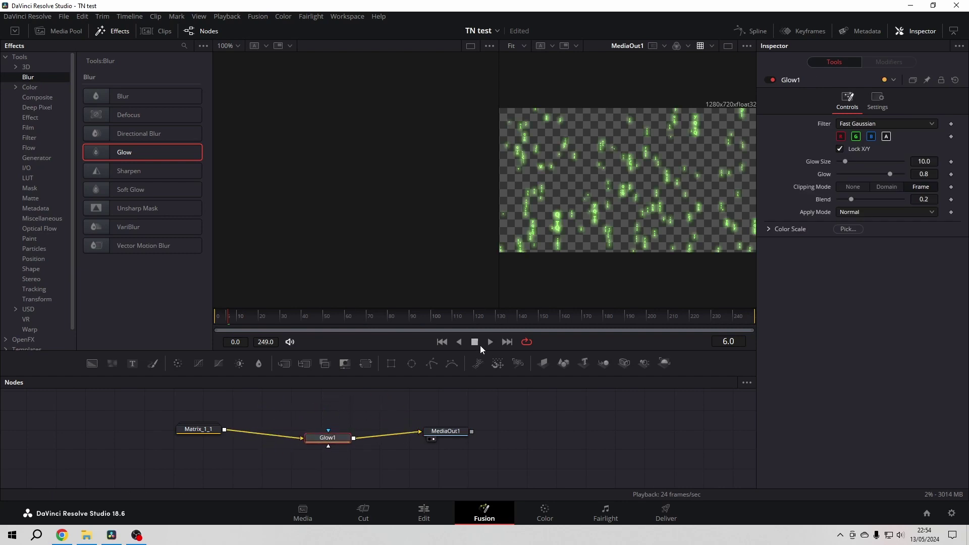
# - Play back the glowing matrix effect in Fusion, and replay it over the portrait from the clip's start on the Edit page
pyautogui.click(490, 342)
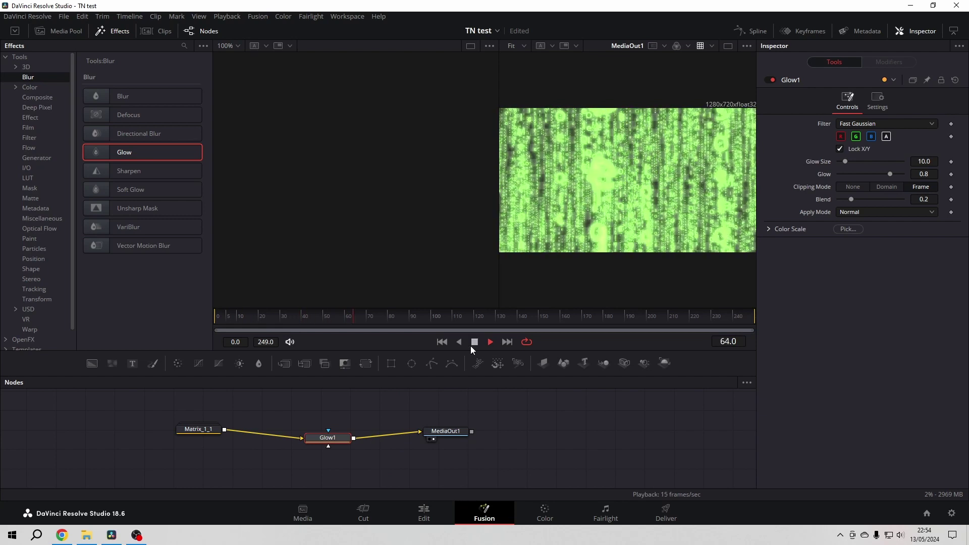
pyautogui.click(474, 343)
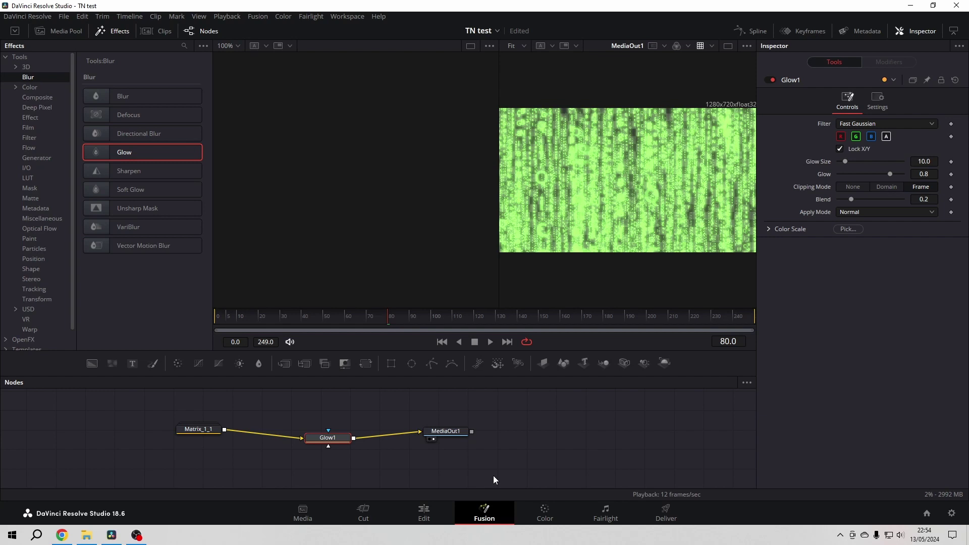
pyautogui.click(422, 514)
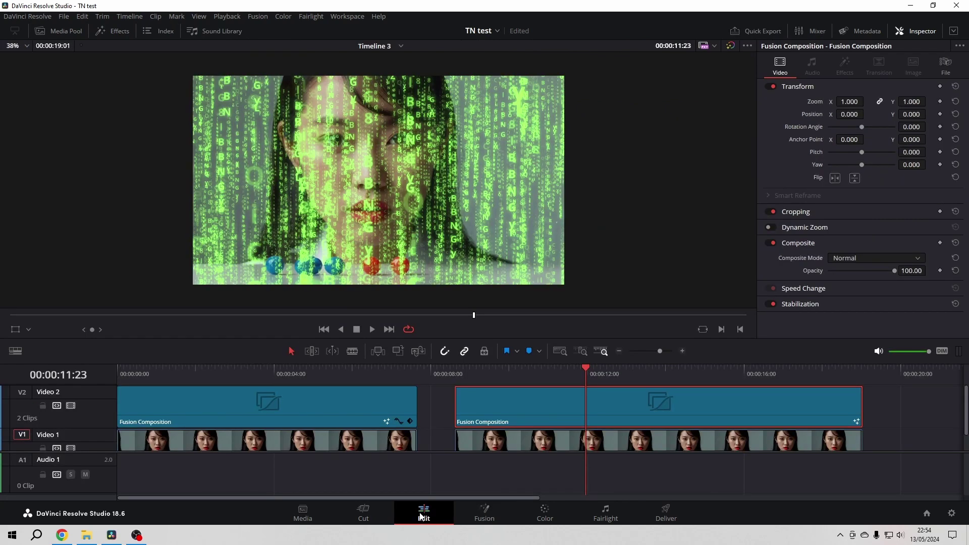
pyautogui.press('Up')
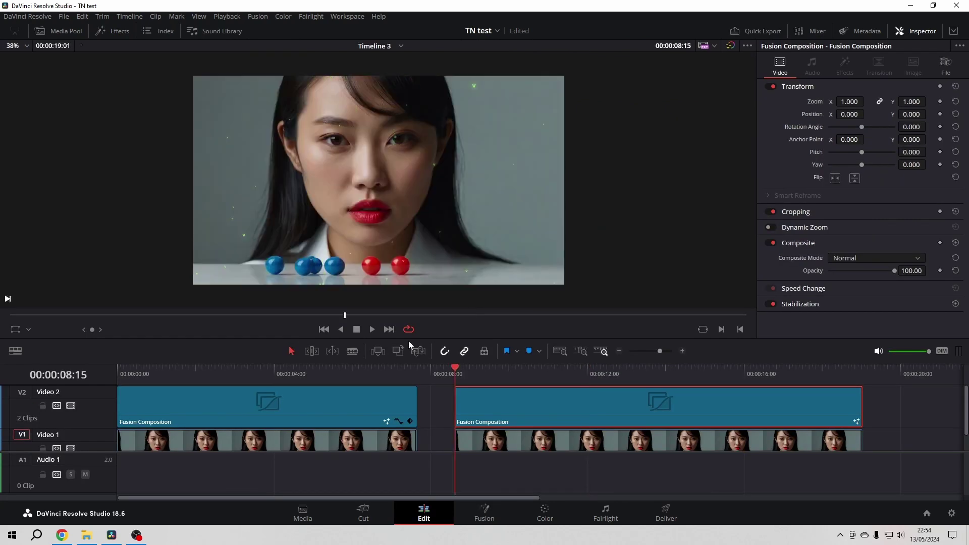
pyautogui.click(374, 330)
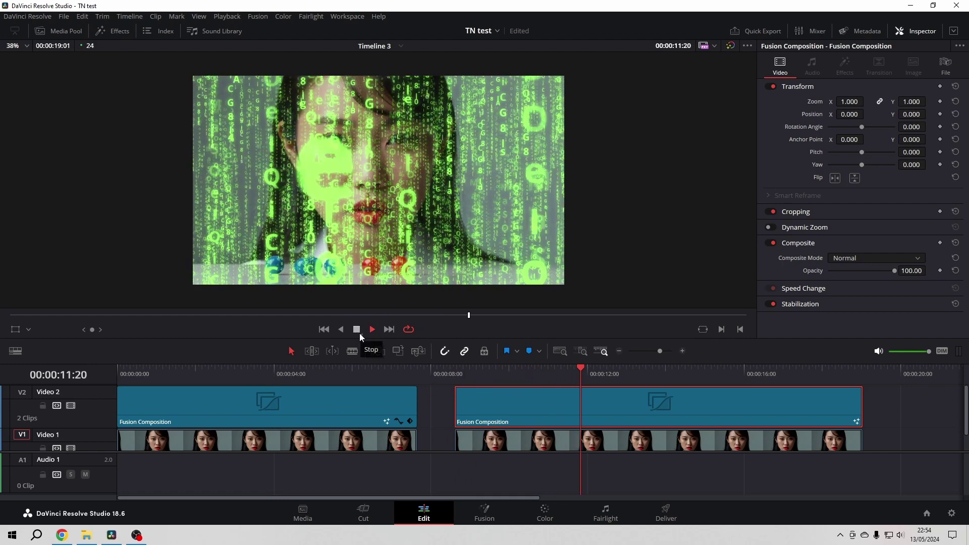
pyautogui.click(360, 333)
# - Set the second Fusion Composition's composite mode to Foreground
pyautogui.scroll(-1, 620, 405)
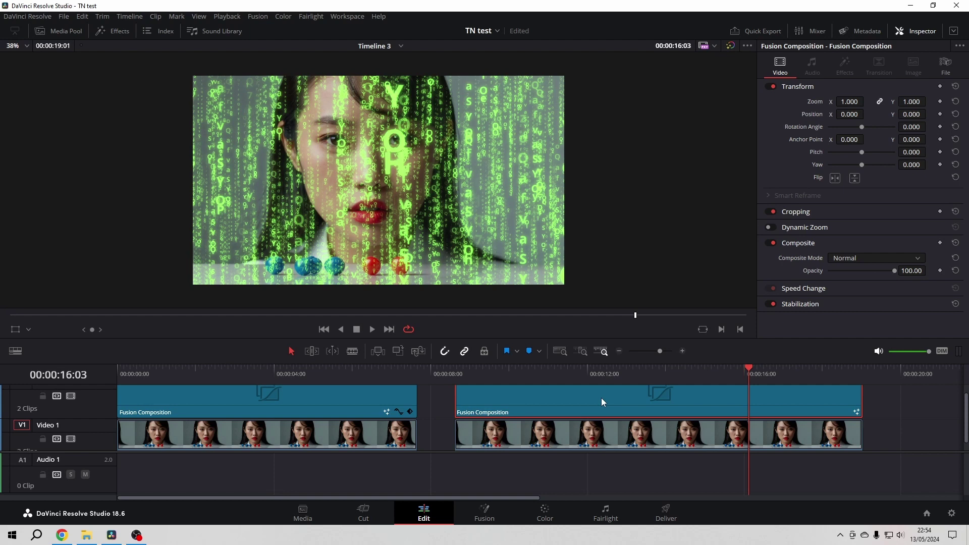
pyautogui.click(918, 259)
pyautogui.scroll(-10, 855, 353)
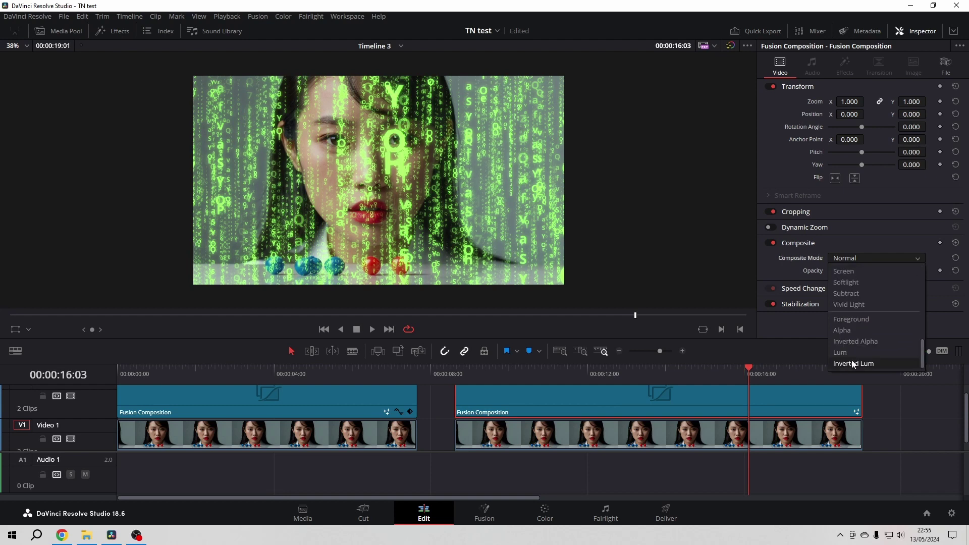
pyautogui.click(852, 322)
# - Move the second Fusion Composition up to a new Video 3 track, freeing Video 2 above the image
pyautogui.moveTo(567, 407); pyautogui.dragTo(568, 388)
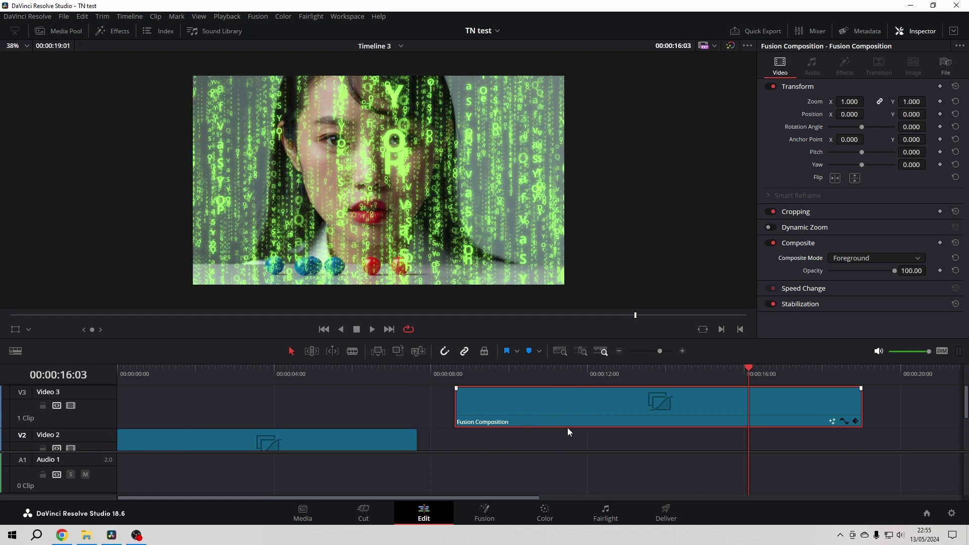
pyautogui.scroll(-2, 567, 428)
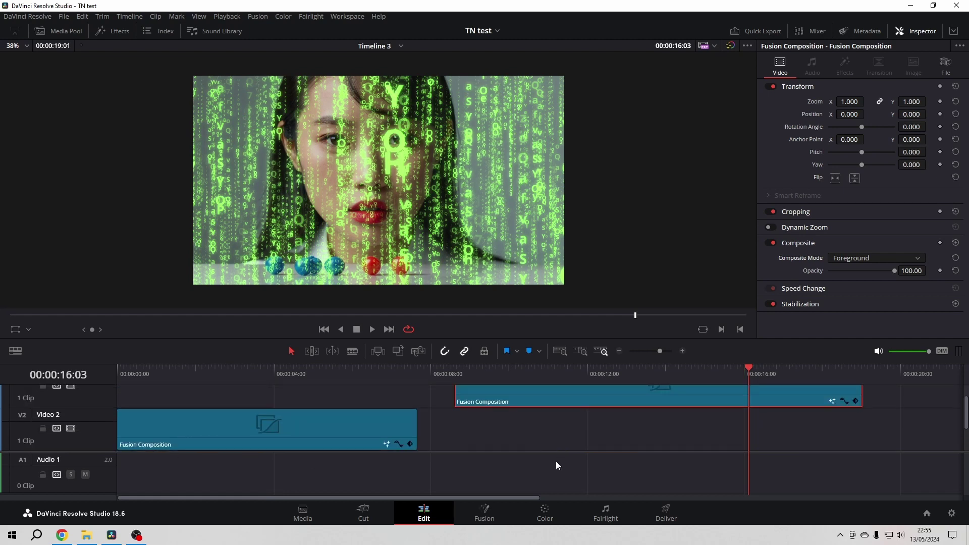
pyautogui.scroll(-2, 580, 433)
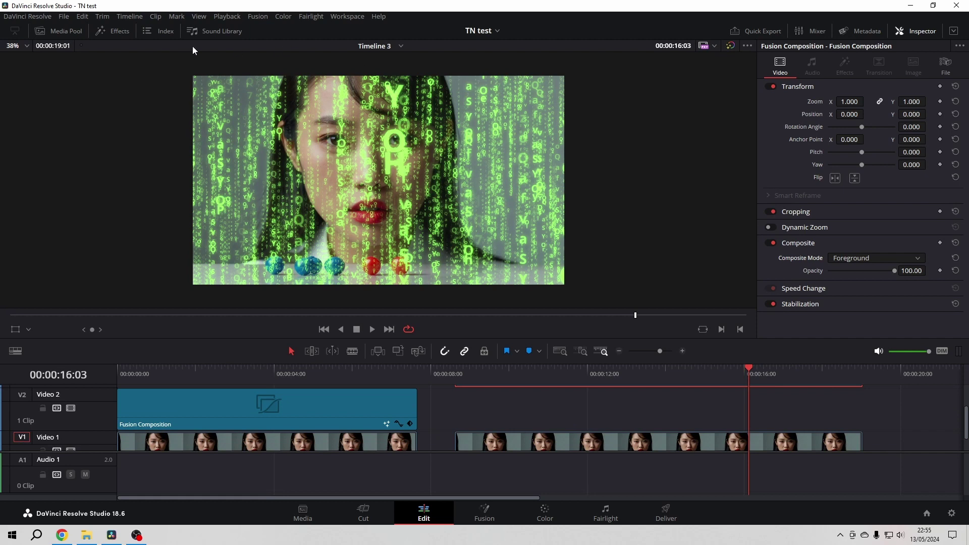
# - Add a Text+ title on Video 2 above the second image, and extend it to match the image's length
pyautogui.click(128, 29)
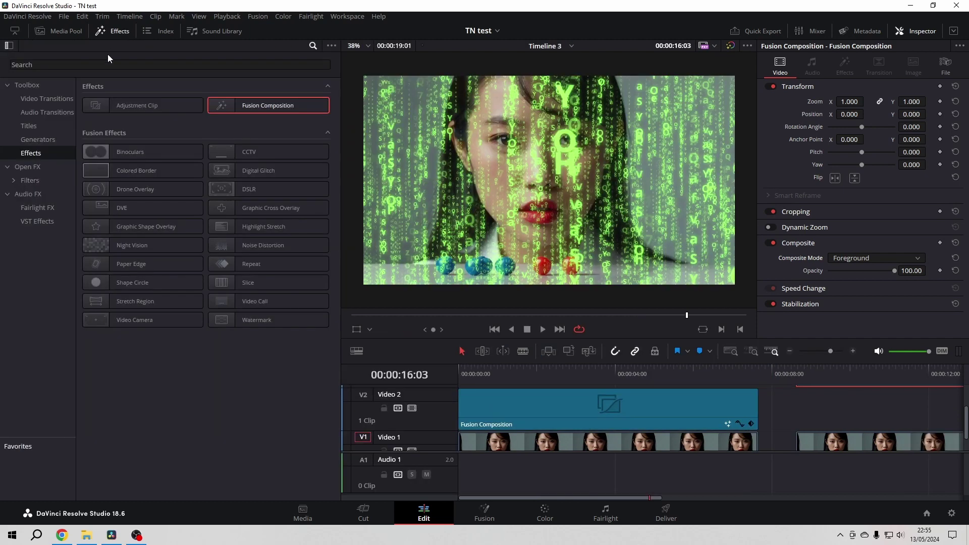
pyautogui.click(25, 125)
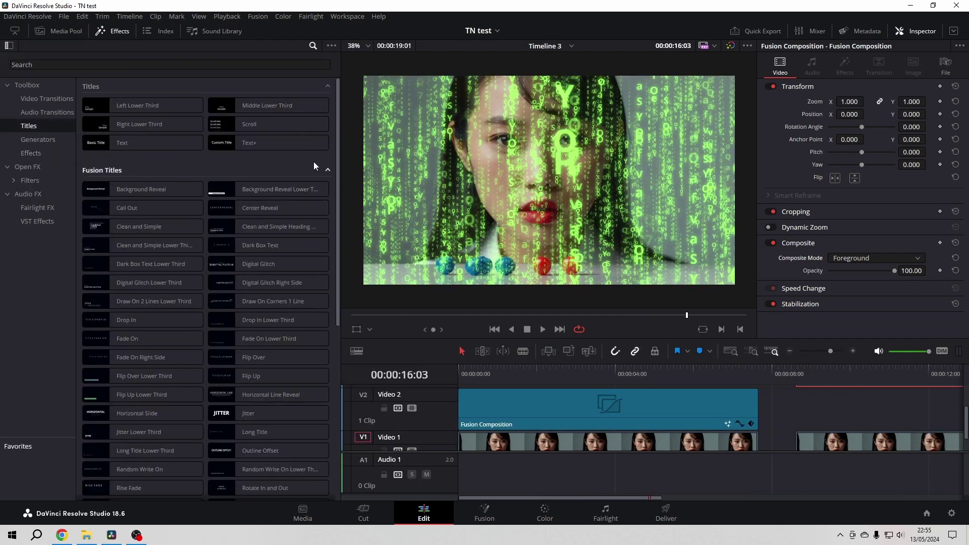
pyautogui.moveTo(247, 149); pyautogui.dragTo(789, 412)
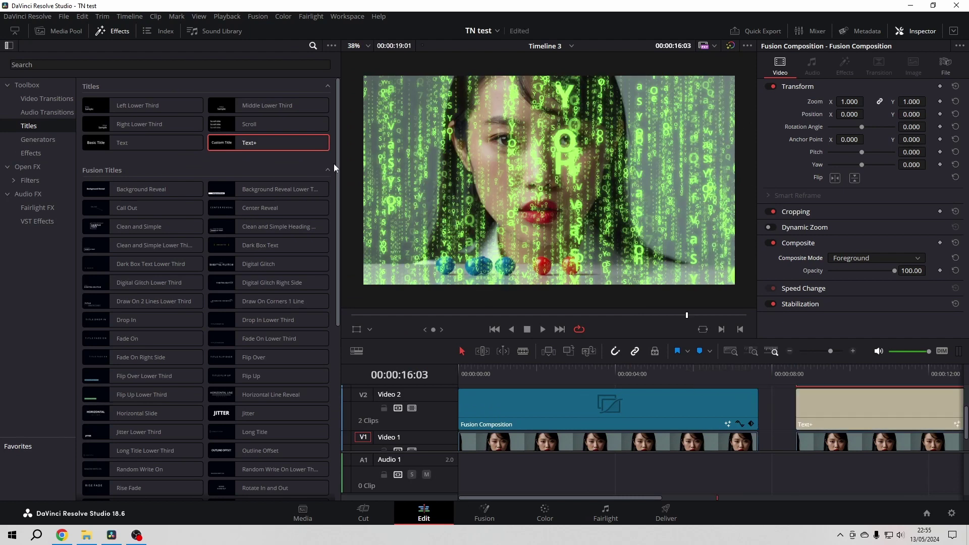
pyautogui.click(120, 31)
pyautogui.moveTo(649, 407); pyautogui.dragTo(861, 407)
# - Enter MATRIX as the title text and set its size to 0.3583
pyautogui.write('MATRIX')
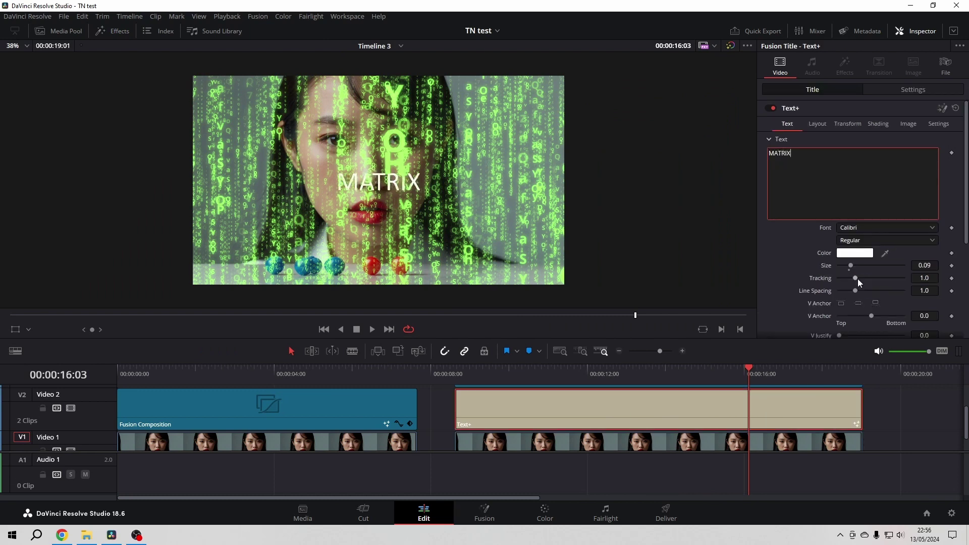
pyautogui.click(849, 267)
pyautogui.moveTo(850, 267); pyautogui.dragTo(884, 271)
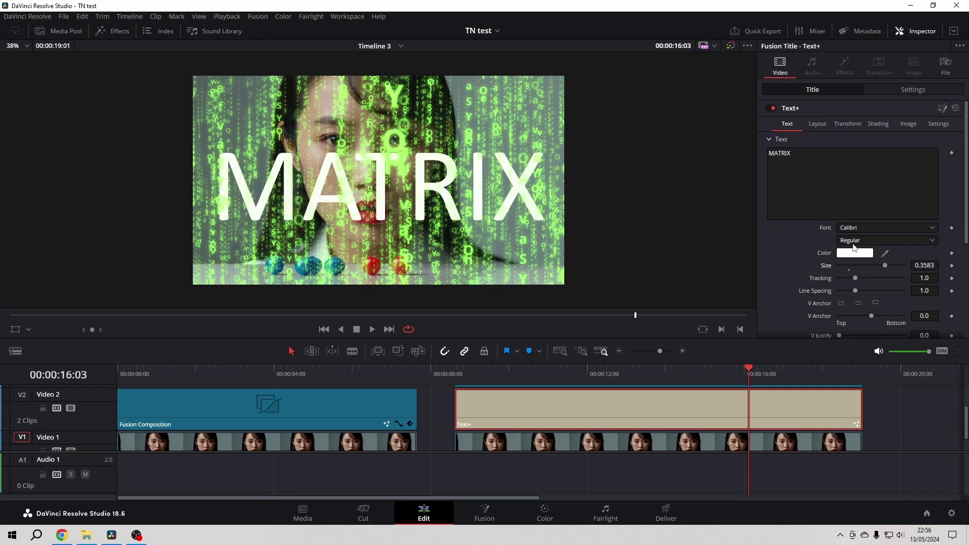
# - Set the Text+ title's composite mode to Alpha in its clip settings
pyautogui.click(906, 91)
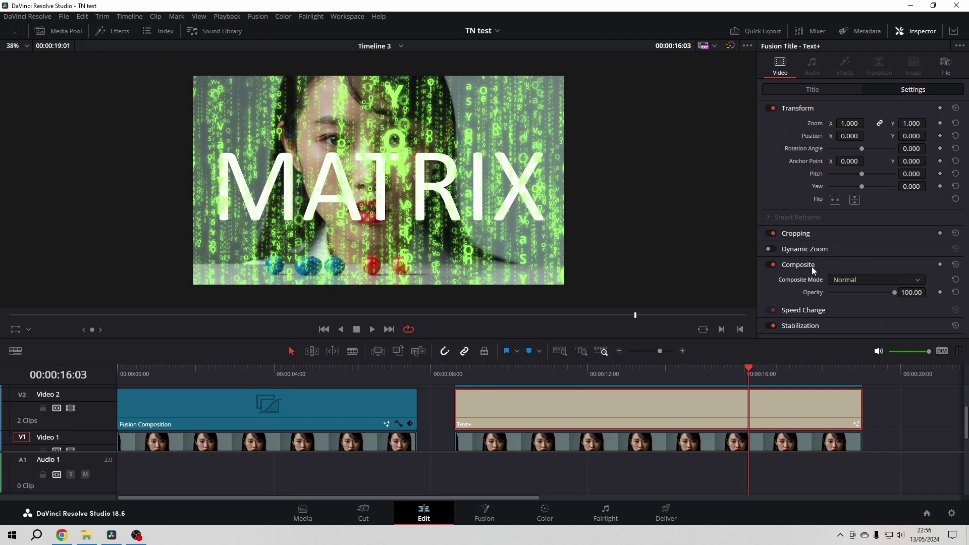
pyautogui.click(869, 281)
pyautogui.scroll(-10, 869, 349)
pyautogui.click(849, 385)
# - Play back the MATRIX title over the portrait full screen from the second image's start
pyautogui.press('Up')
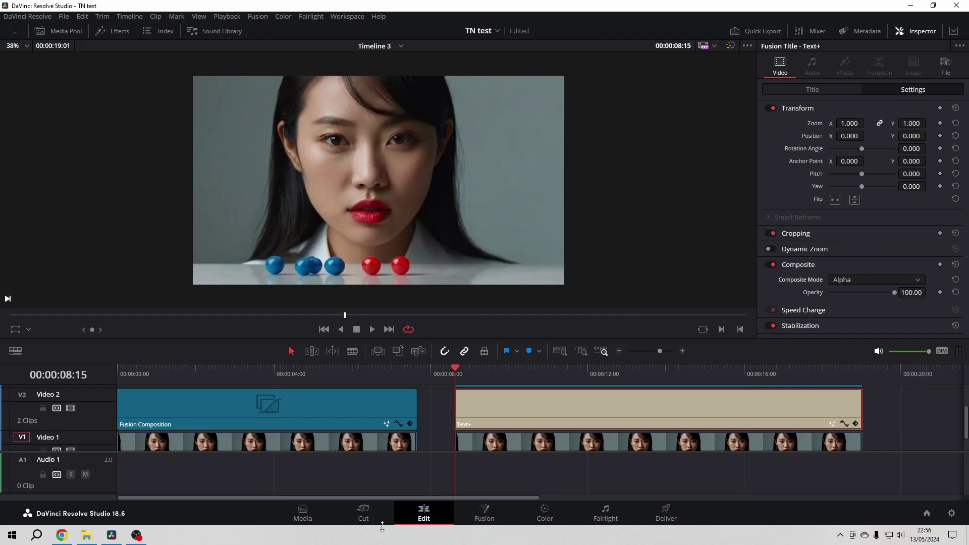
pyautogui.hotkey('ctrl', 'f')
pyautogui.press('space')
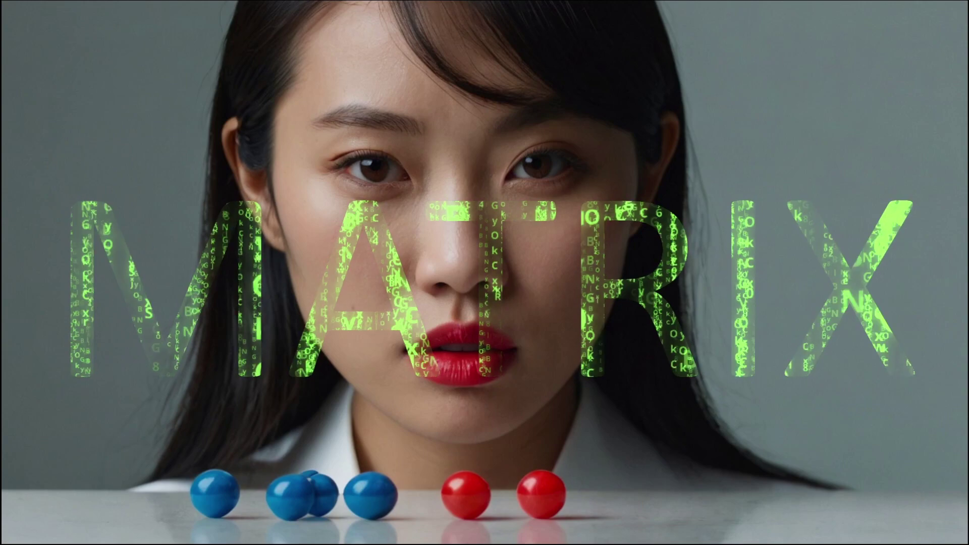
pyautogui.press('Escape')
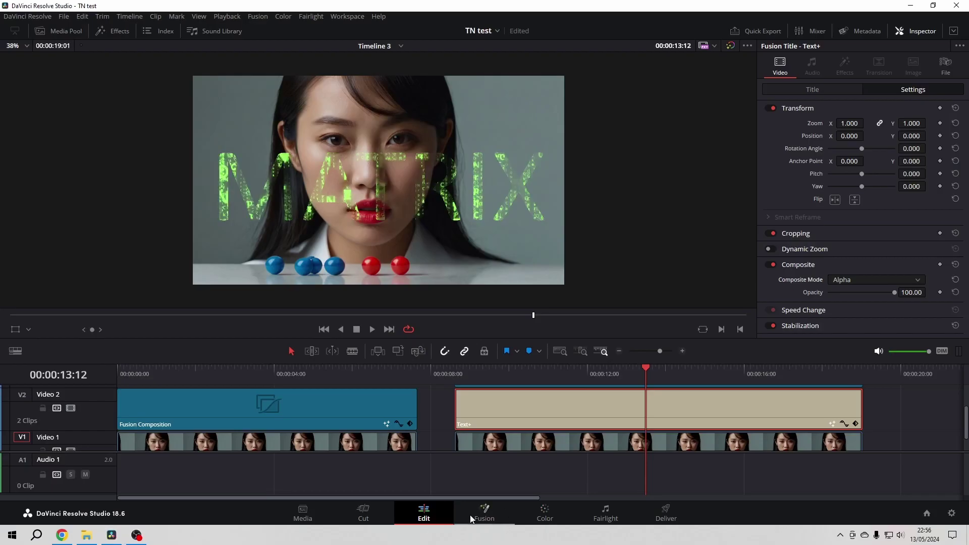
# - Open the Video 3 Fusion Composition in the Fusion page and make room between the Glow1 and MediaOut1 nodes
pyautogui.scroll(3, 555, 412)
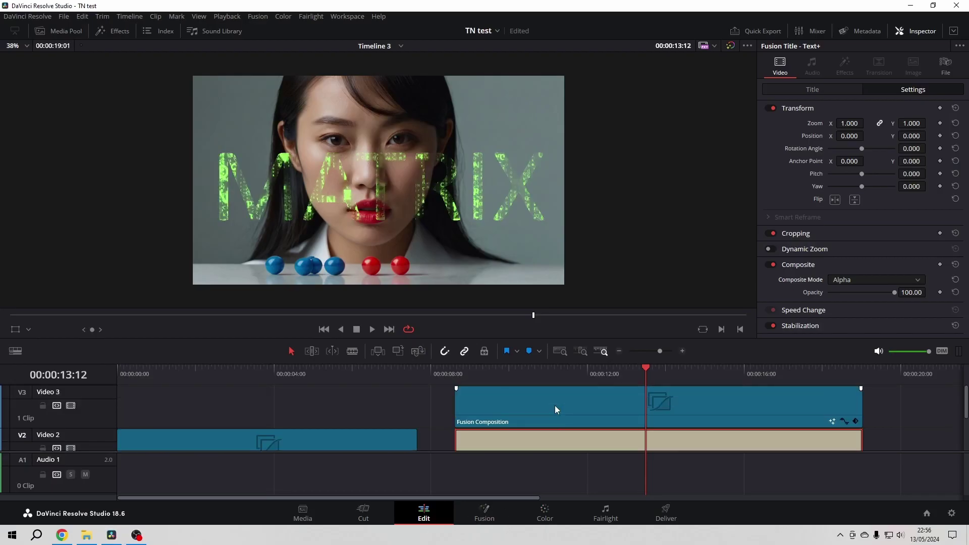
pyautogui.click(546, 404)
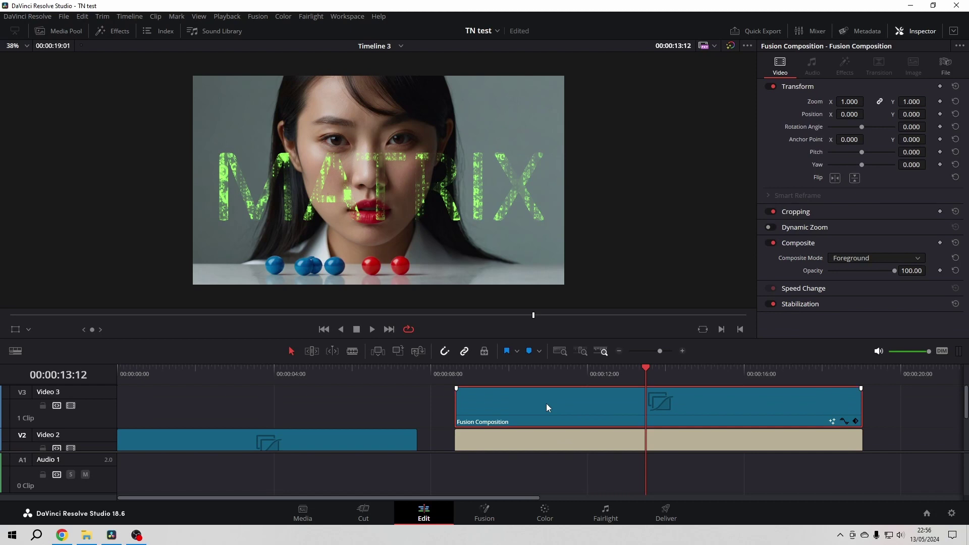
pyautogui.rightClick(546, 404)
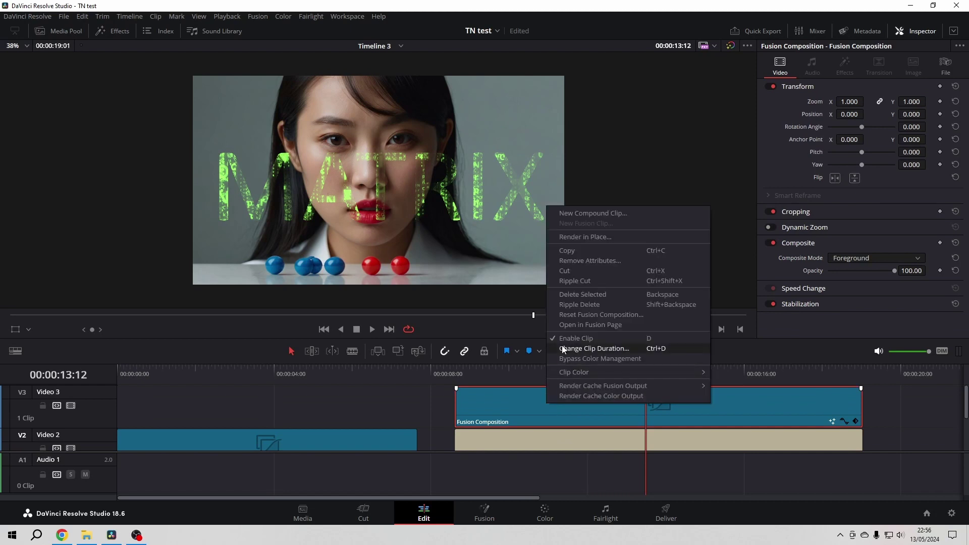
pyautogui.click(586, 324)
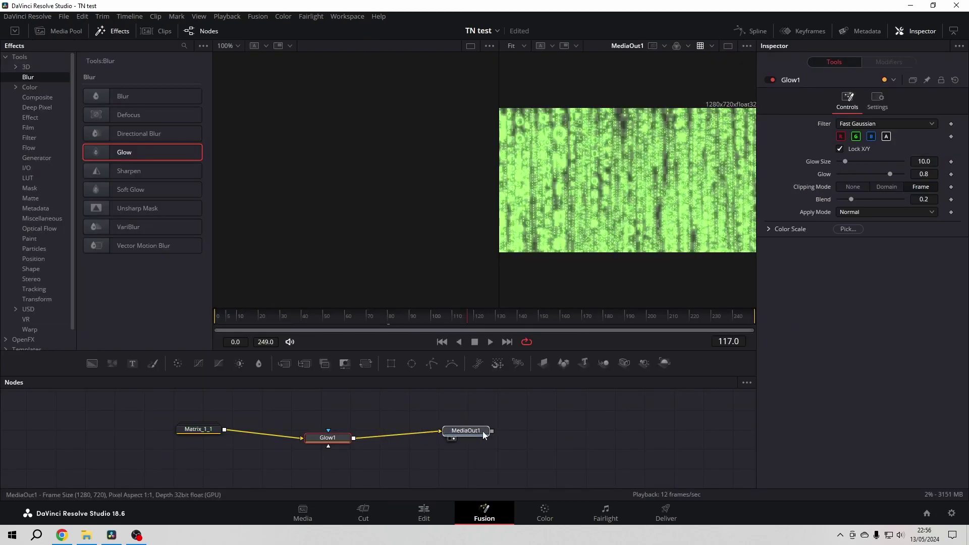
pyautogui.click(489, 431)
pyautogui.moveTo(331, 437); pyautogui.dragTo(291, 429)
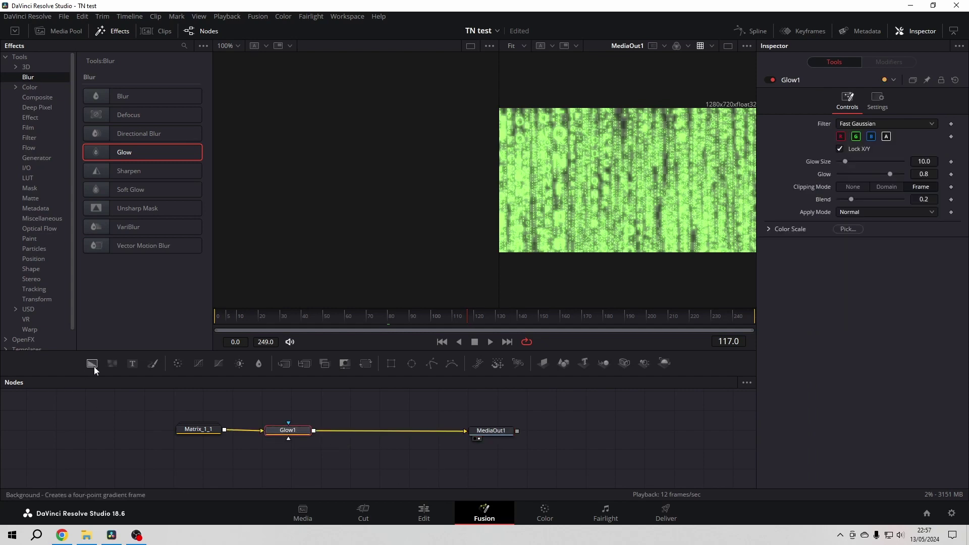
# - Merge a Background node behind Glow1 by swapping the merge's inputs, and play back the result on the Edit page
pyautogui.moveTo(89, 361); pyautogui.dragTo(384, 432)
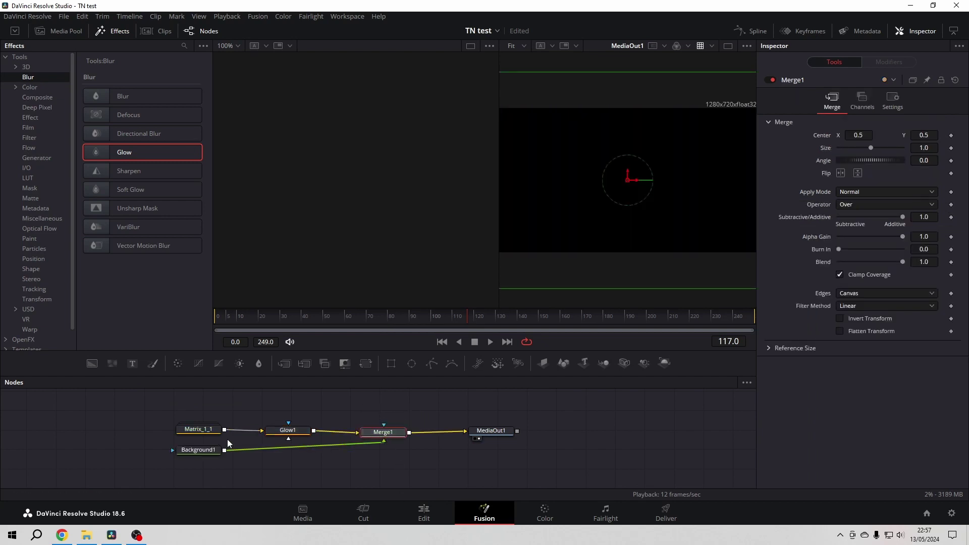
pyautogui.moveTo(204, 452); pyautogui.dragTo(243, 467)
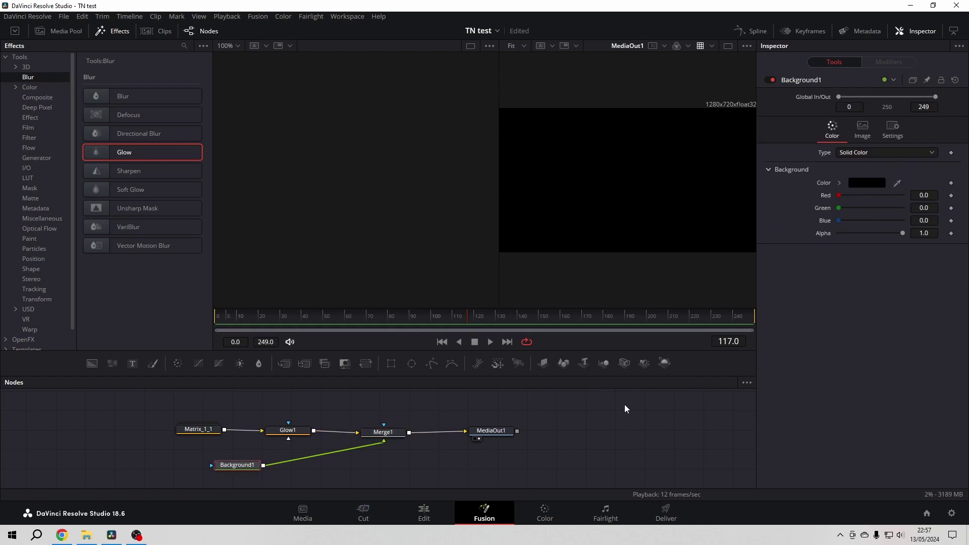
pyautogui.rightClick(382, 436)
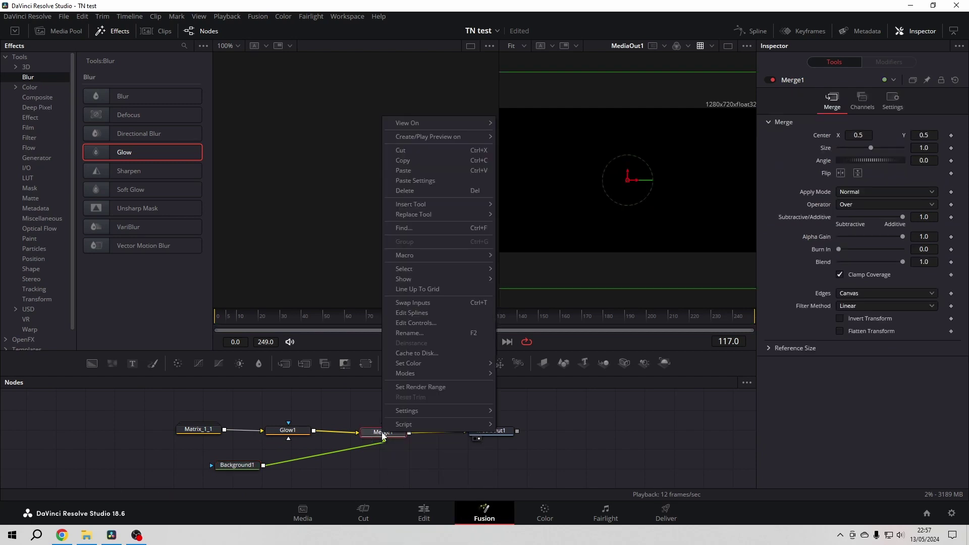
pyautogui.click(415, 302)
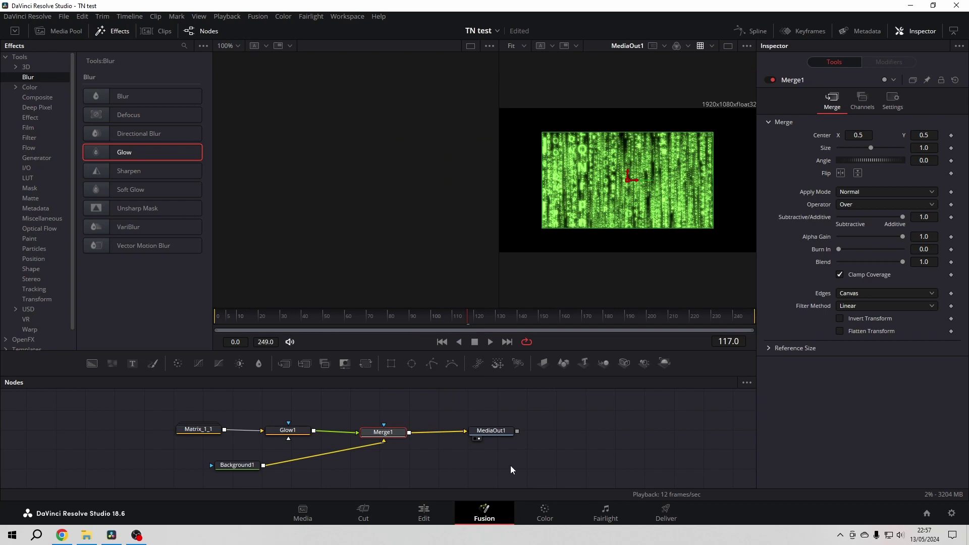
pyautogui.click(418, 513)
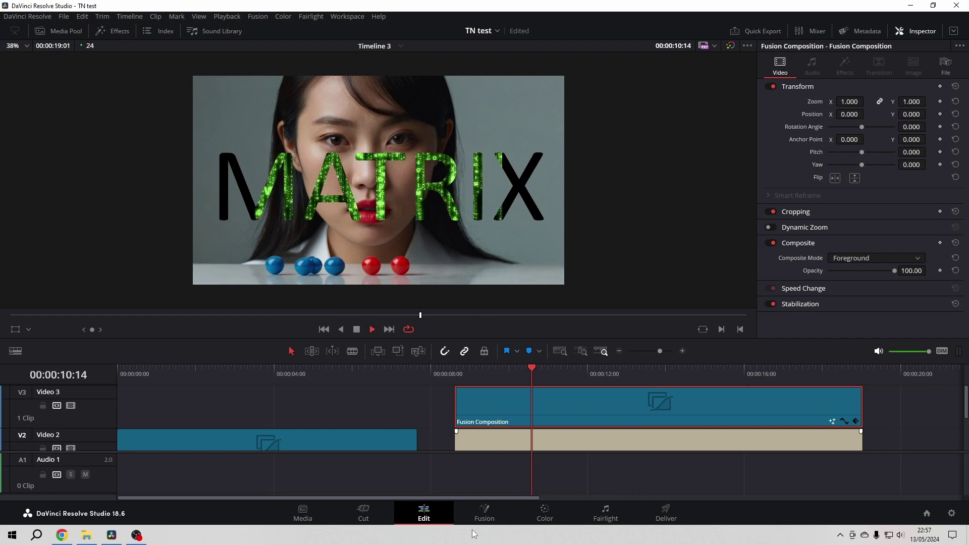
pyautogui.press('space')
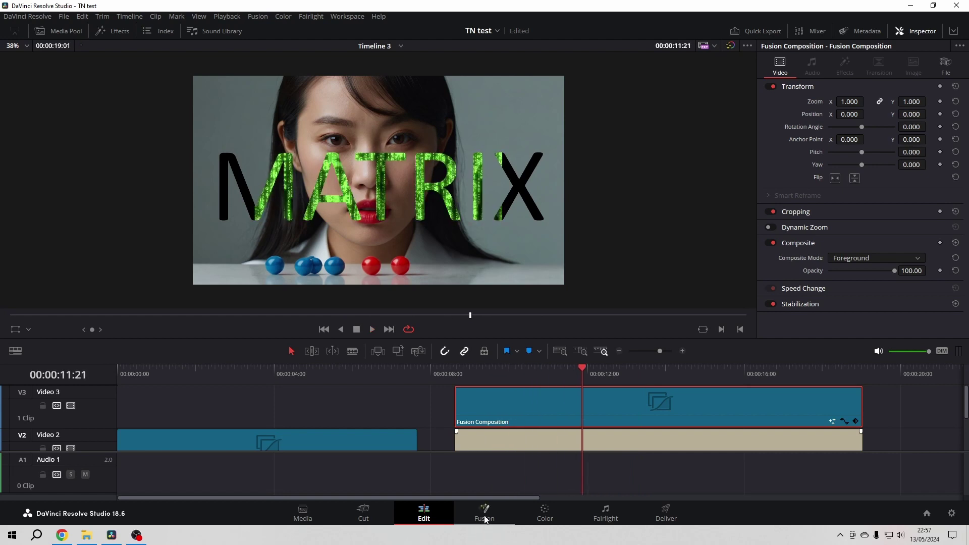
# - Set the Background1 node's color to magenta #d646cf in Fusion and check the title on the Edit page
pyautogui.click(484, 515)
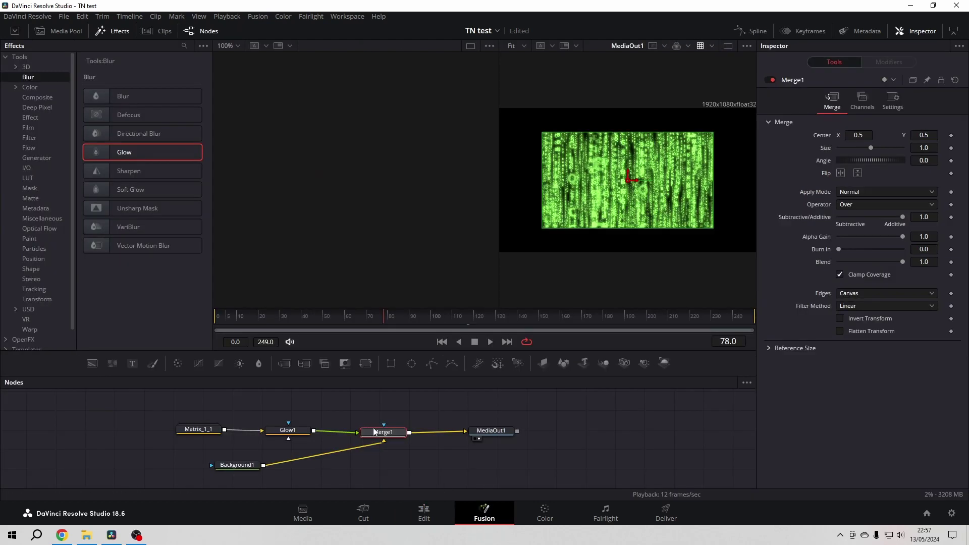
pyautogui.click(241, 465)
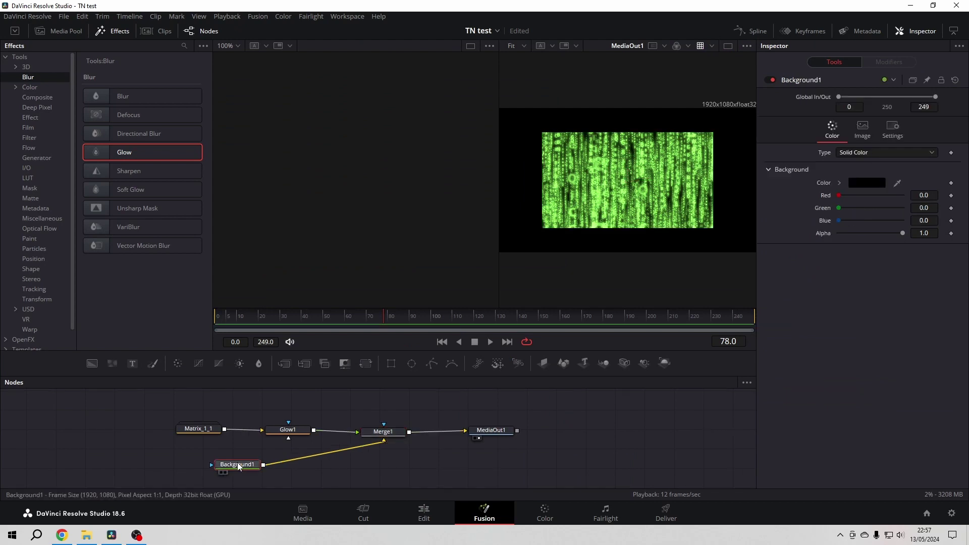
pyautogui.click(863, 183)
pyautogui.click(492, 211)
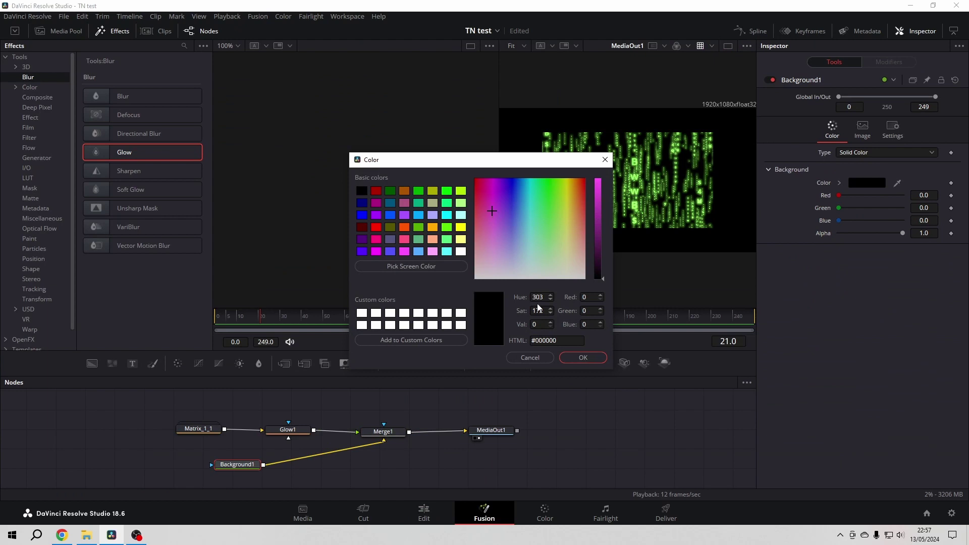
pyautogui.click(598, 194)
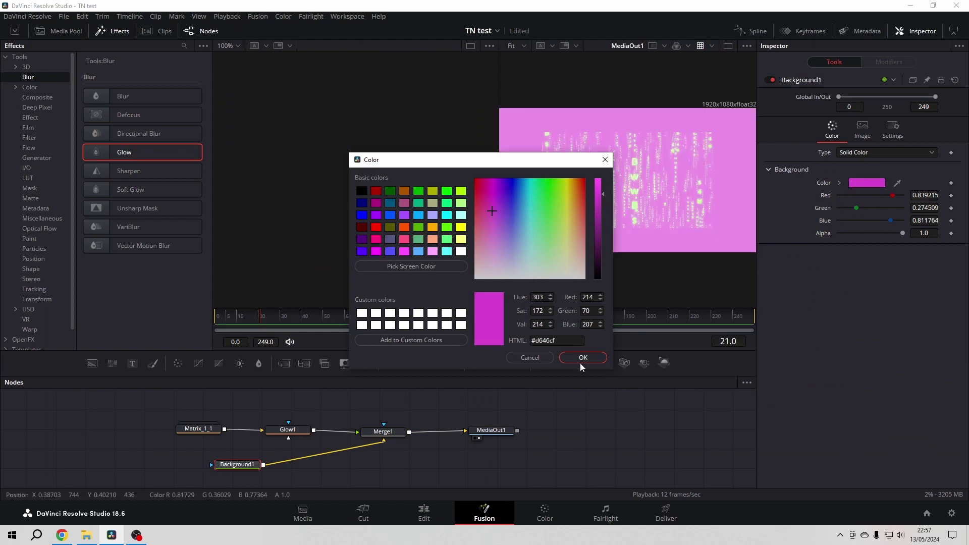
pyautogui.click(582, 359)
pyautogui.click(424, 512)
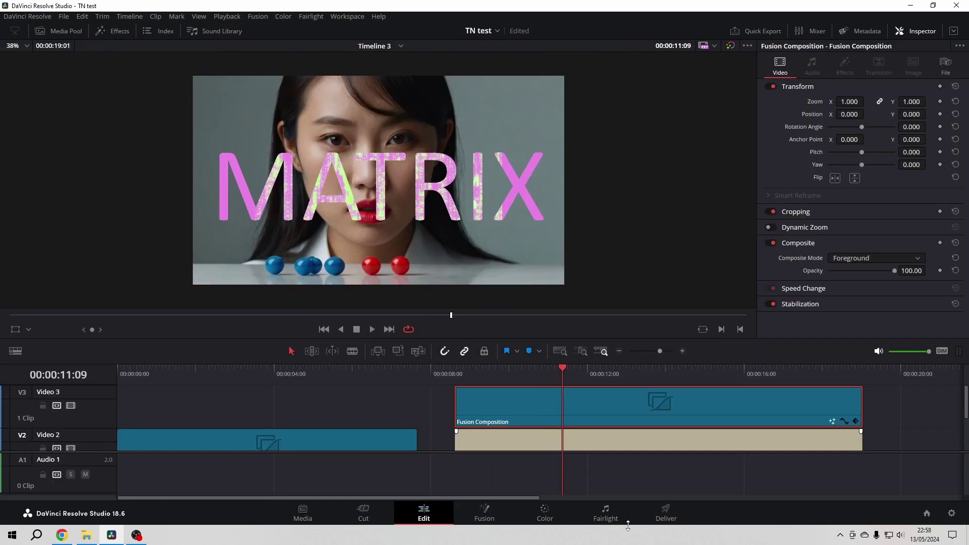
# - Reopen the Video 3 composition in Fusion, set Background1's color to black, and return to the Edit page
pyautogui.rightClick(514, 411)
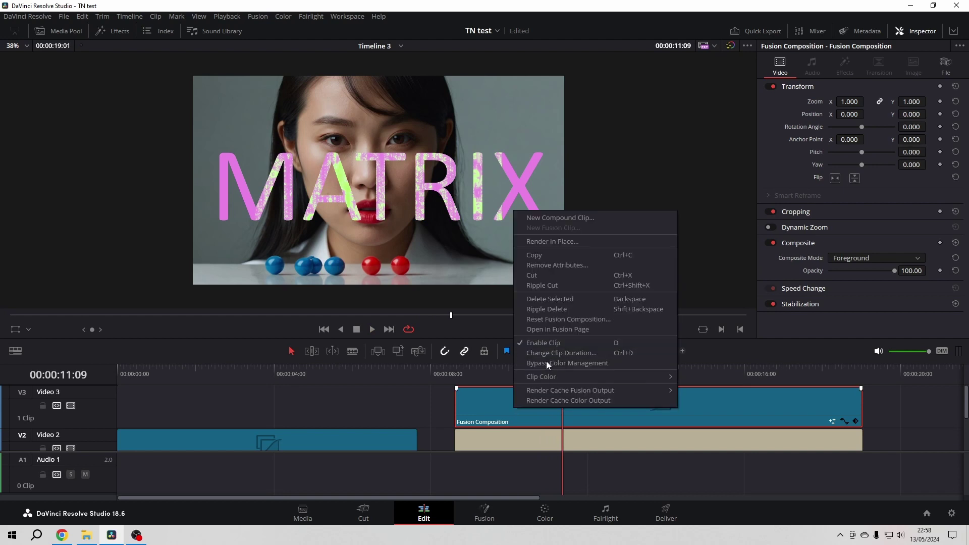
pyautogui.click(553, 329)
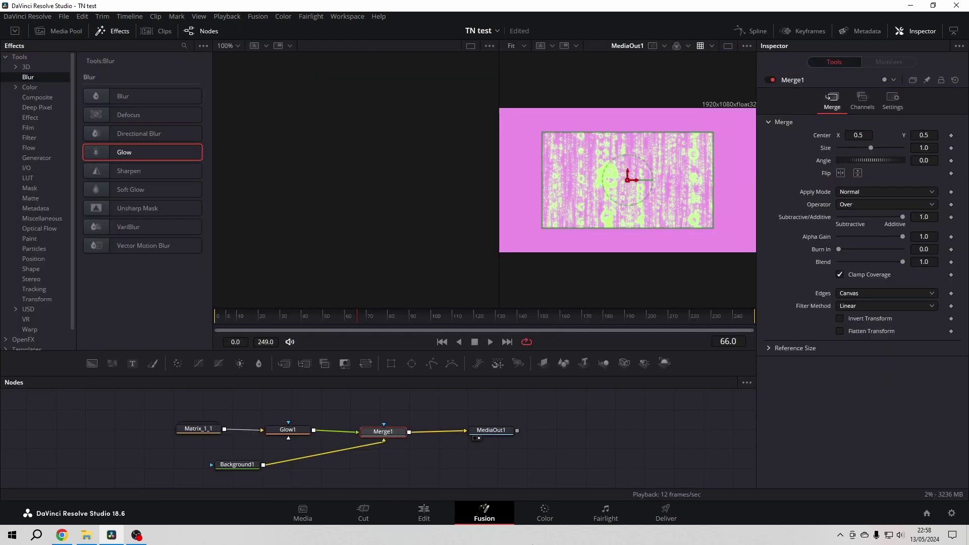
pyautogui.click(254, 464)
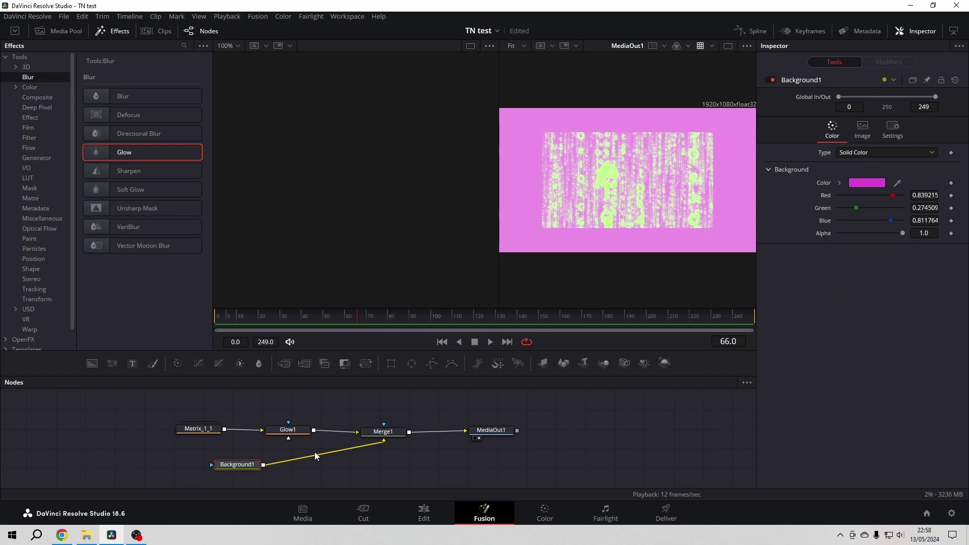
pyautogui.click(866, 183)
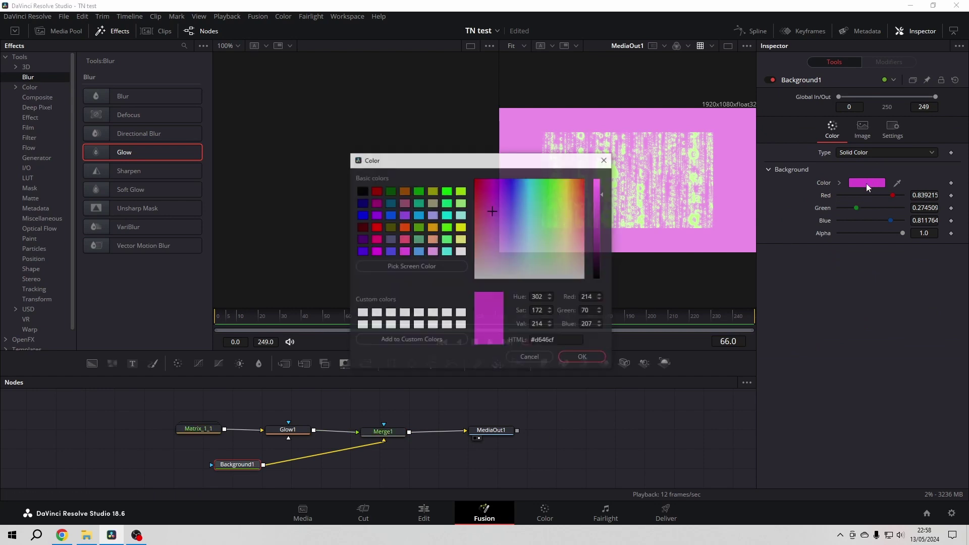
pyautogui.click(365, 313)
pyautogui.click(591, 357)
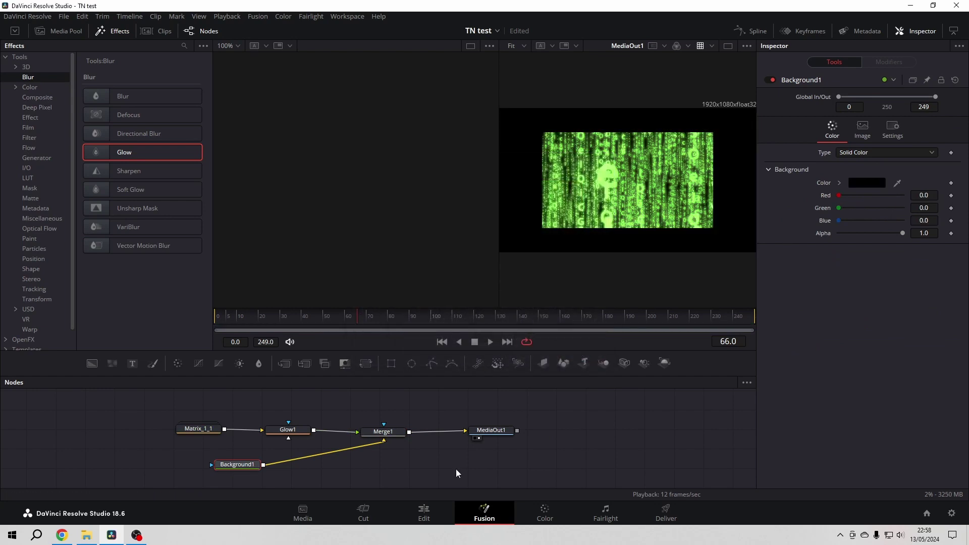
pyautogui.click(423, 514)
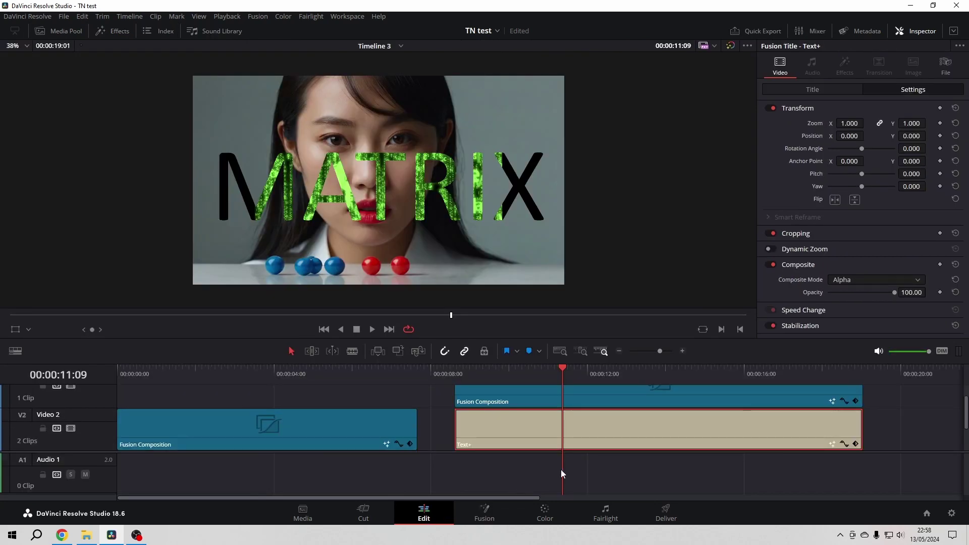
# - Delete the MATRIX title and set the second Fusion Composition's zoom to 1.580
pyautogui.press('Delete')
pyautogui.click(628, 373)
pyautogui.click(867, 101)
pyautogui.moveTo(849, 101); pyautogui.dragTo(865, 101)
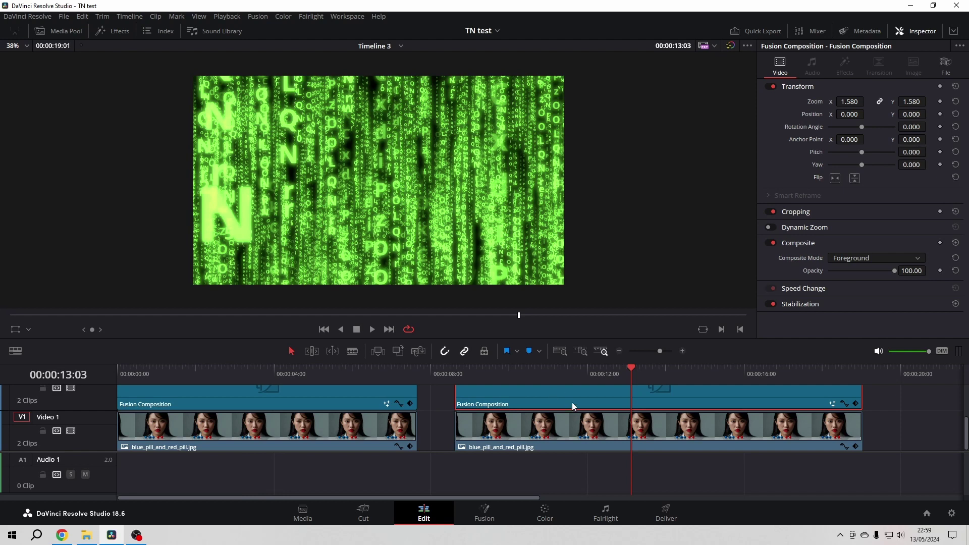
# - Set the composite mode of the second blue_pill_and_red_pill.jpg clip on Video 1 to Lum
pyautogui.click(586, 433)
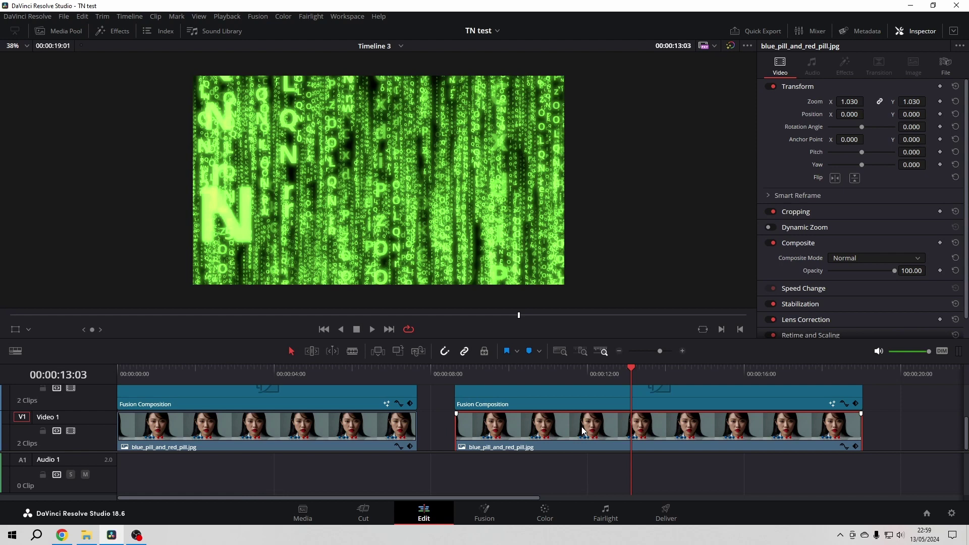
pyautogui.click(868, 259)
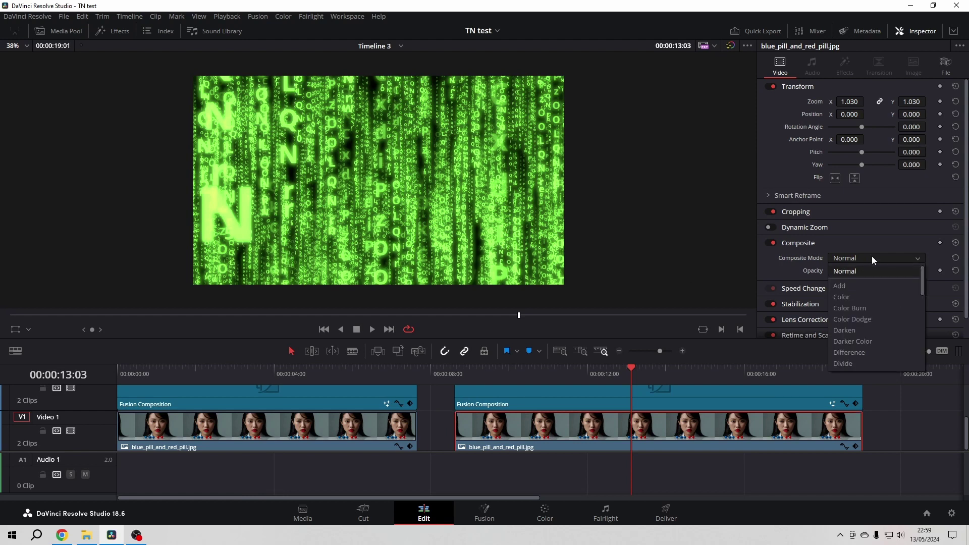
pyautogui.scroll(-7, 871, 256)
pyautogui.click(849, 365)
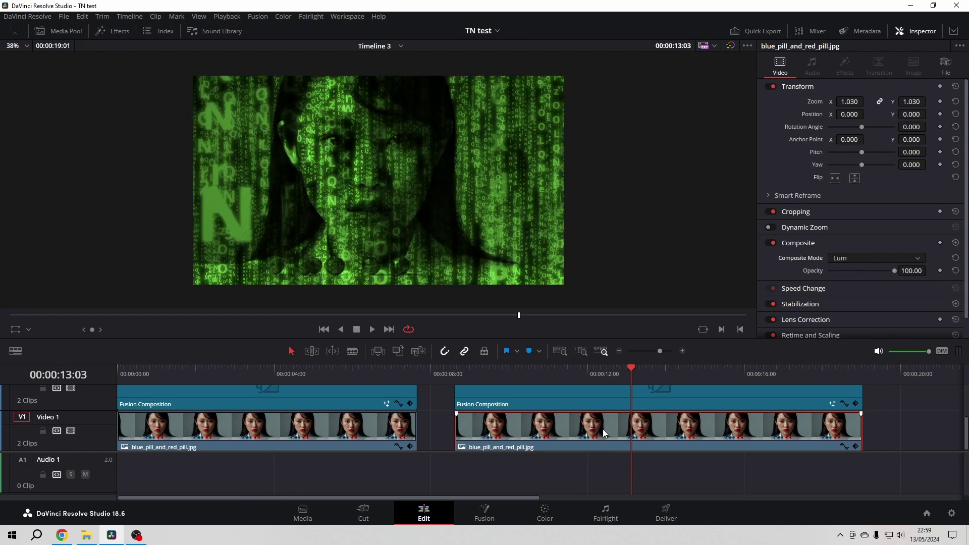
# - Raise the second blue_pill_and_red_pill.jpg clip's contrast to about 1.694 on the Color page, then return to the Edit page
pyautogui.click(544, 513)
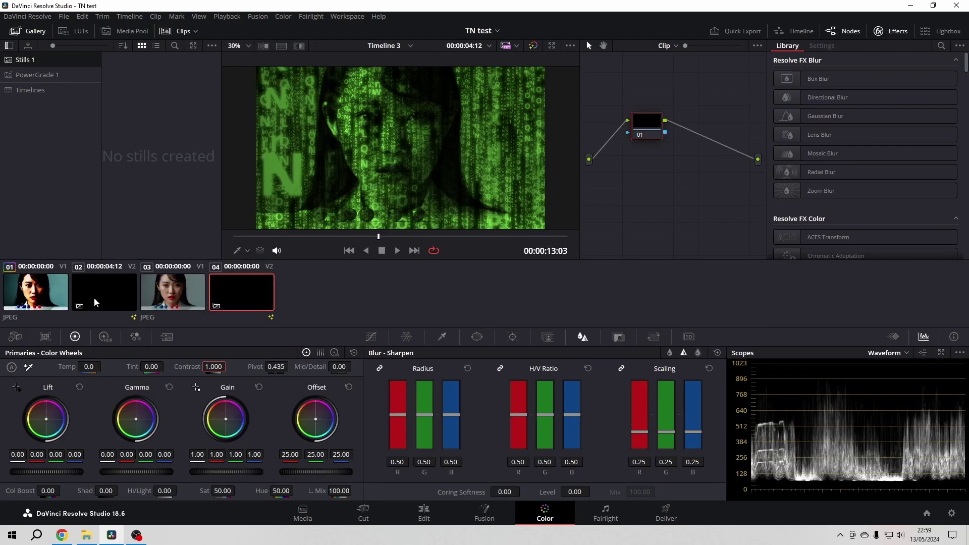
pyautogui.click(187, 299)
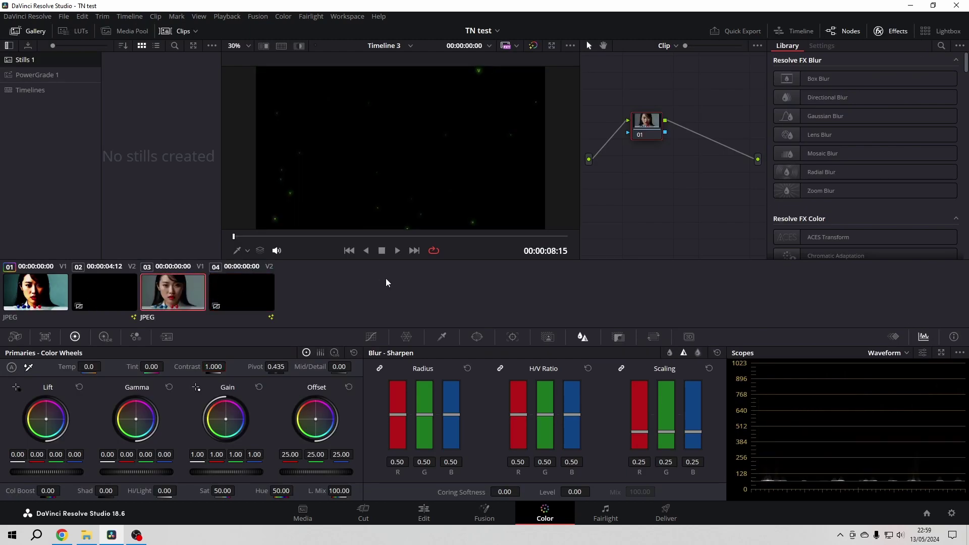
pyautogui.click(391, 236)
pyautogui.moveTo(206, 366); pyautogui.dragTo(228, 366)
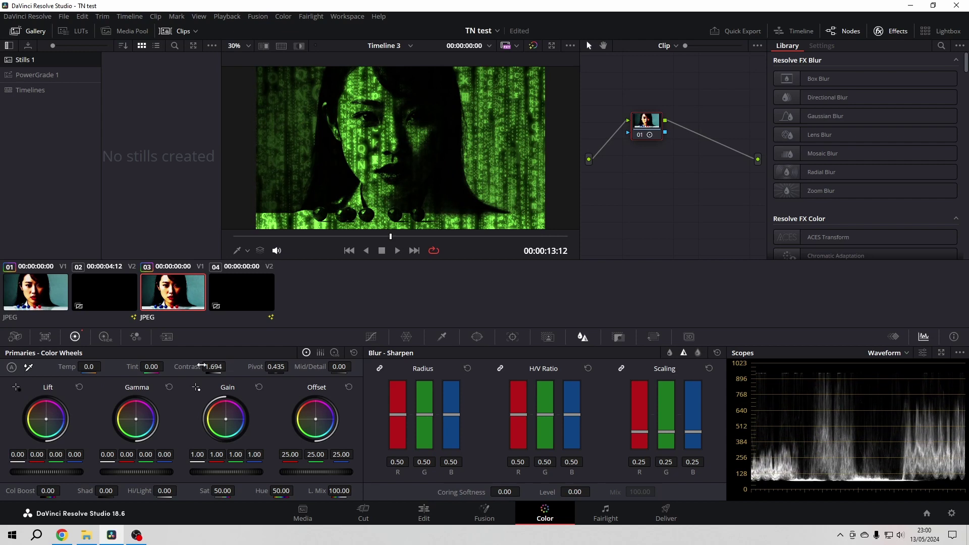
pyautogui.click(424, 514)
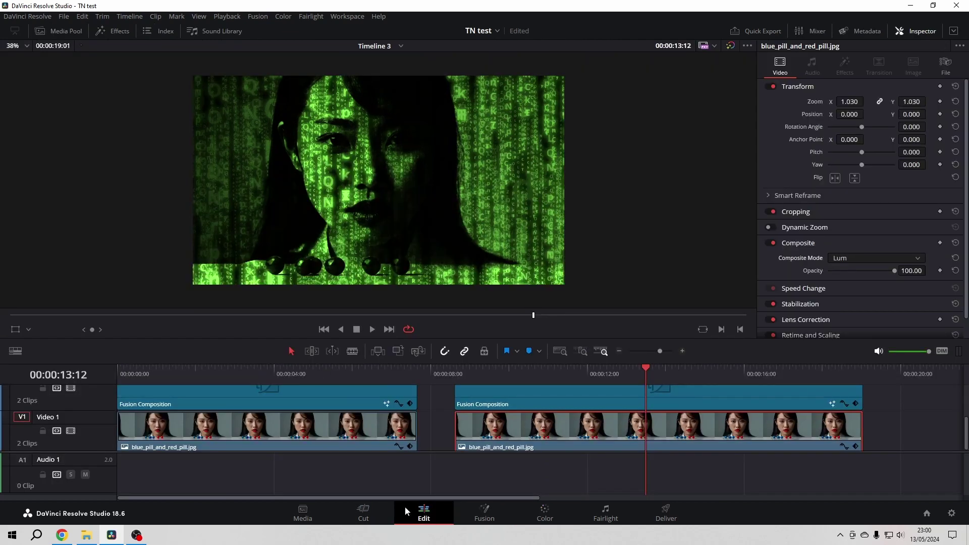
# - Play the second composite full screen from its start at 00:00:08:15, and exit the full-screen preview
pyautogui.click(455, 375)
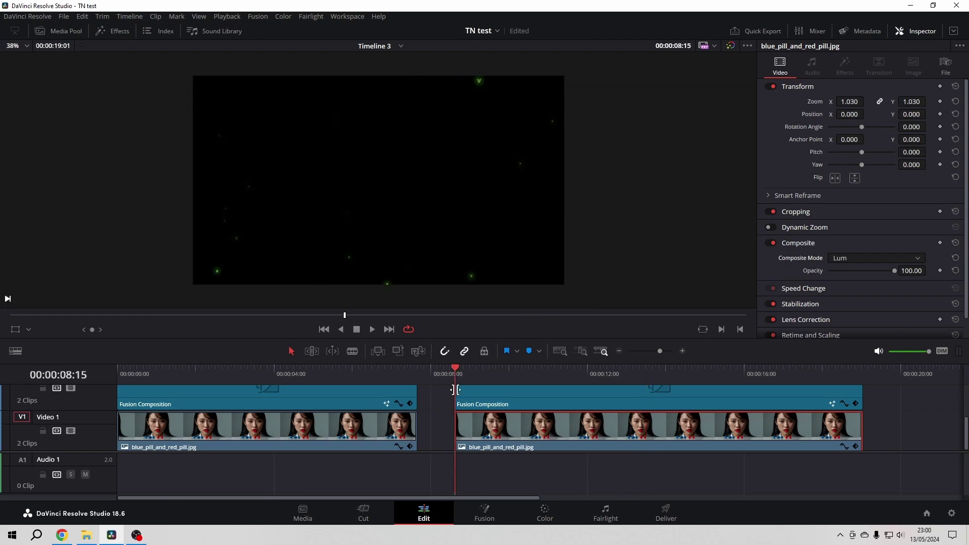
pyautogui.press('p')
pyautogui.press('space')
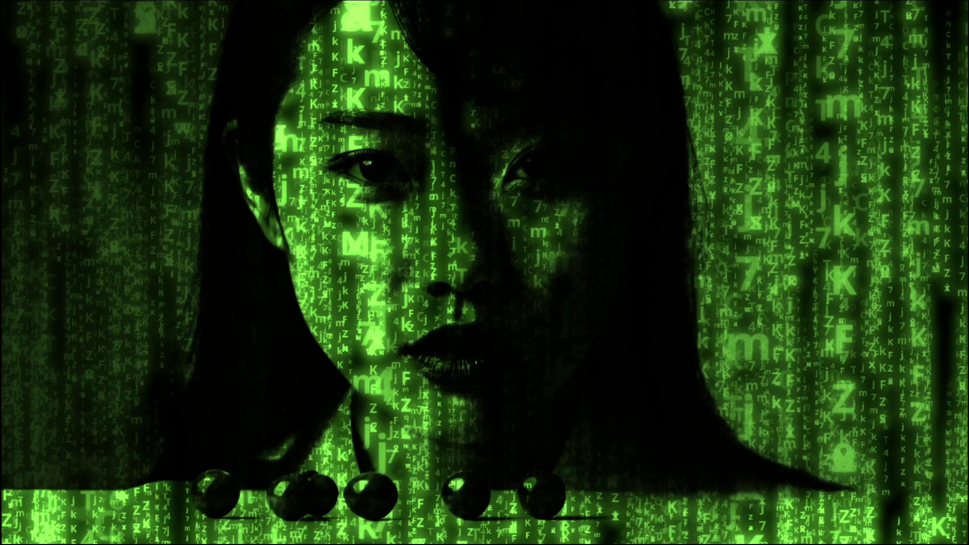
pyautogui.press('Escape')
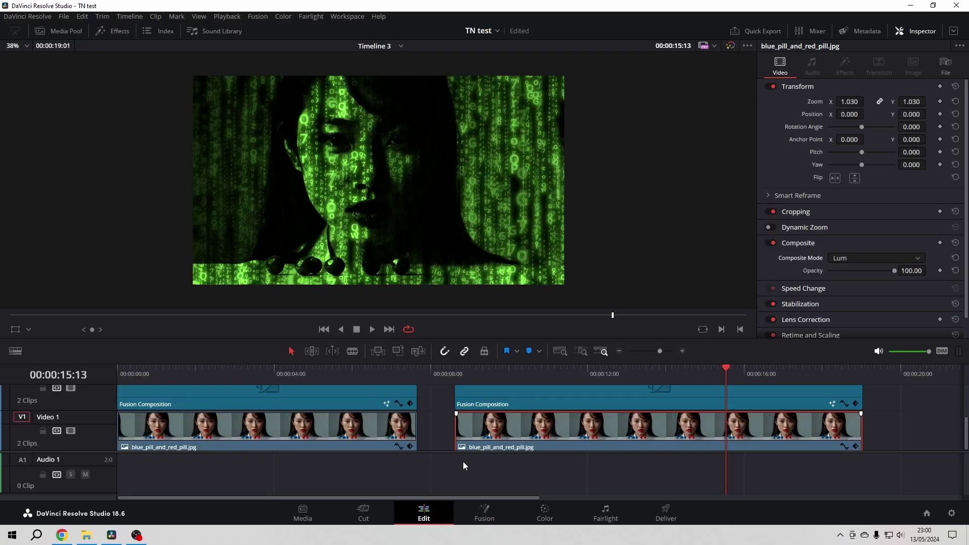